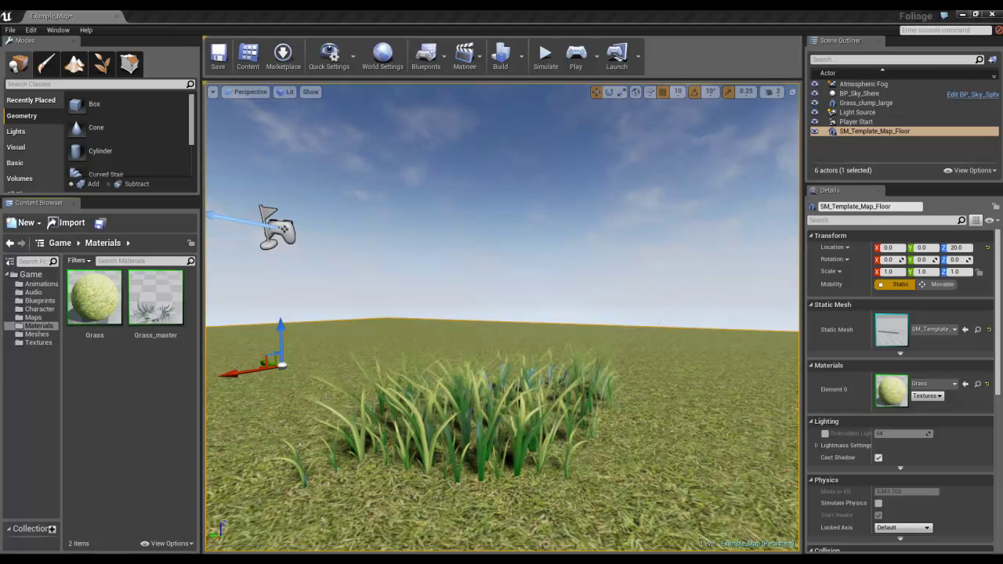
Examine the grass clump on the floor from different distances and angles in the perspective viewport.
right_click_drag(501, 318, 345, 330)
key("s")
key("d")
key("a")
key("d")
key("d")
key("a")
key("d")
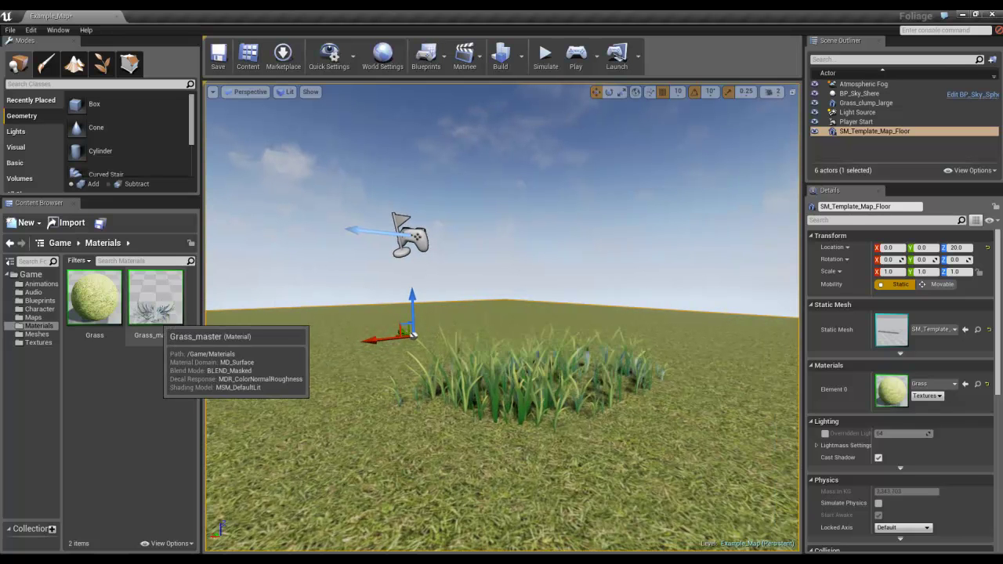
Create a material instance from Grass_master and name it Grass_Inst.
right_click(158, 300)
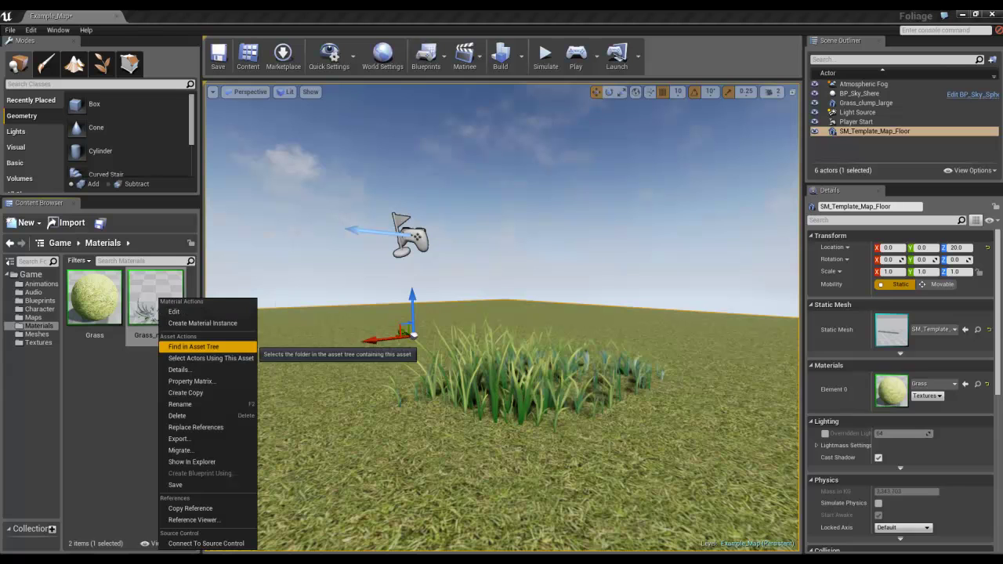
left_click(203, 323)
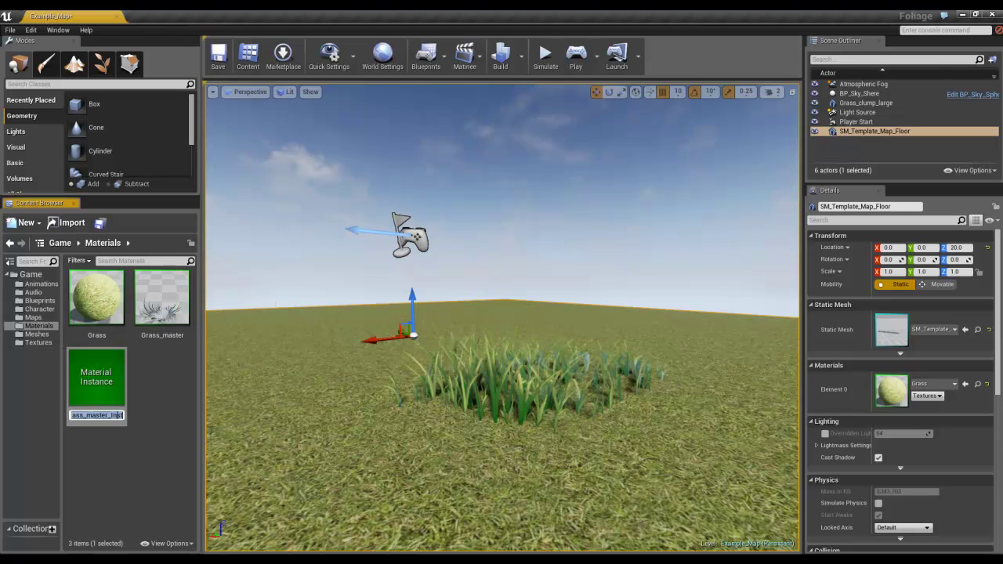
left_click_drag(108, 415, 92, 415)
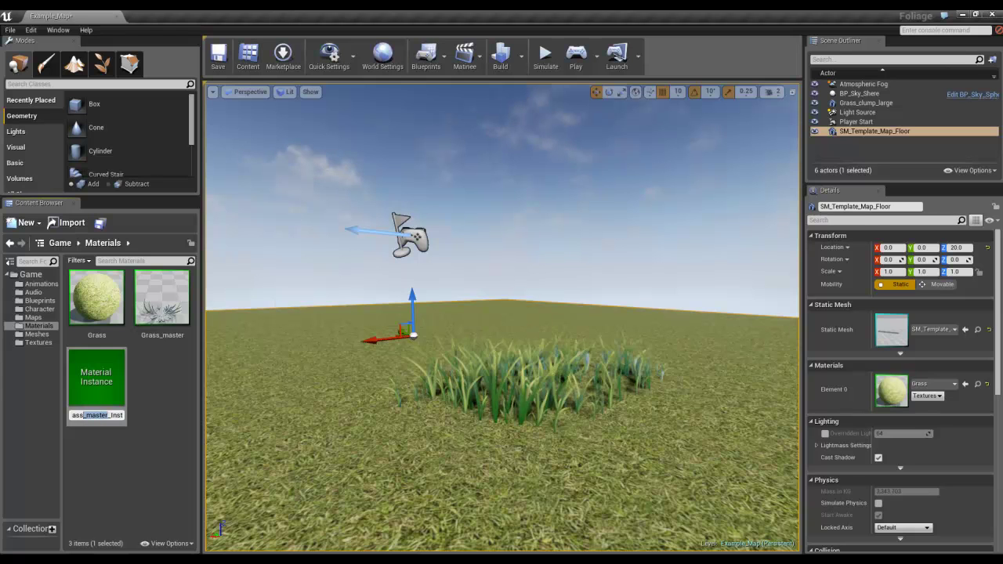
key("BackSpace")
key("BackSpace")
key("Return")
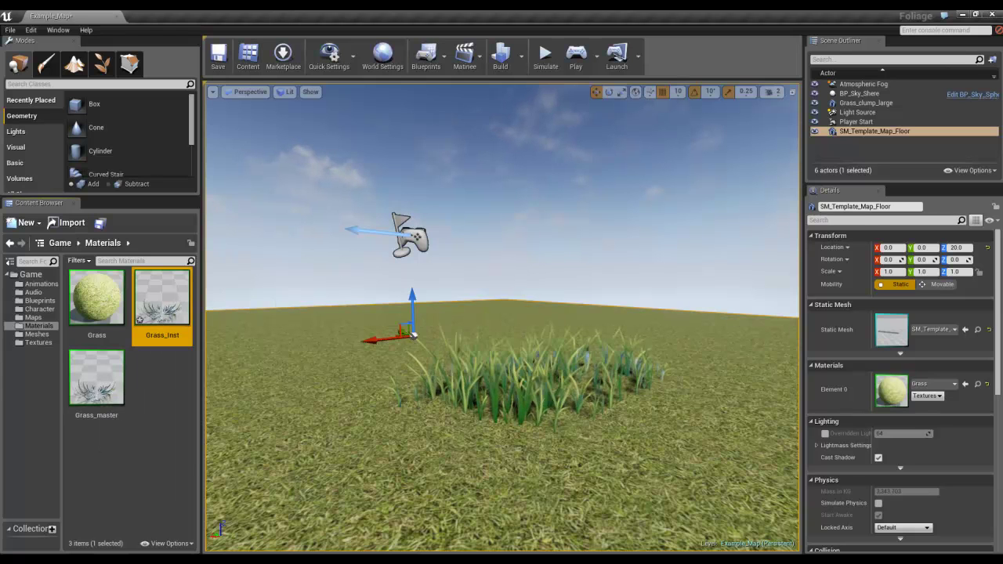
Apply the Grass_Inst material instance to the grass clump in the level.
left_click_drag(161, 309, 894, 392)
left_click(502, 387)
left_click(667, 453)
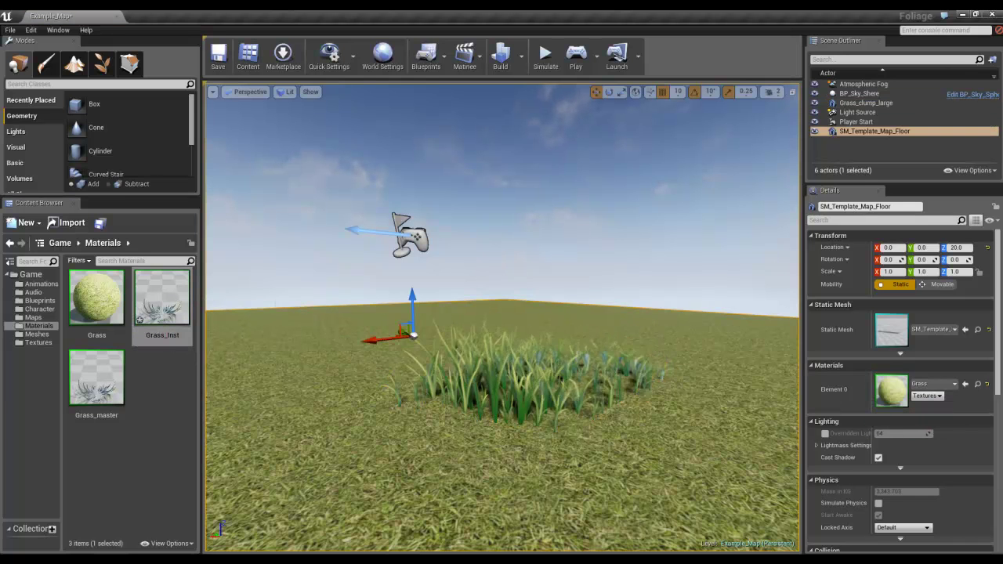
right_click_drag(668, 453, 690, 451)
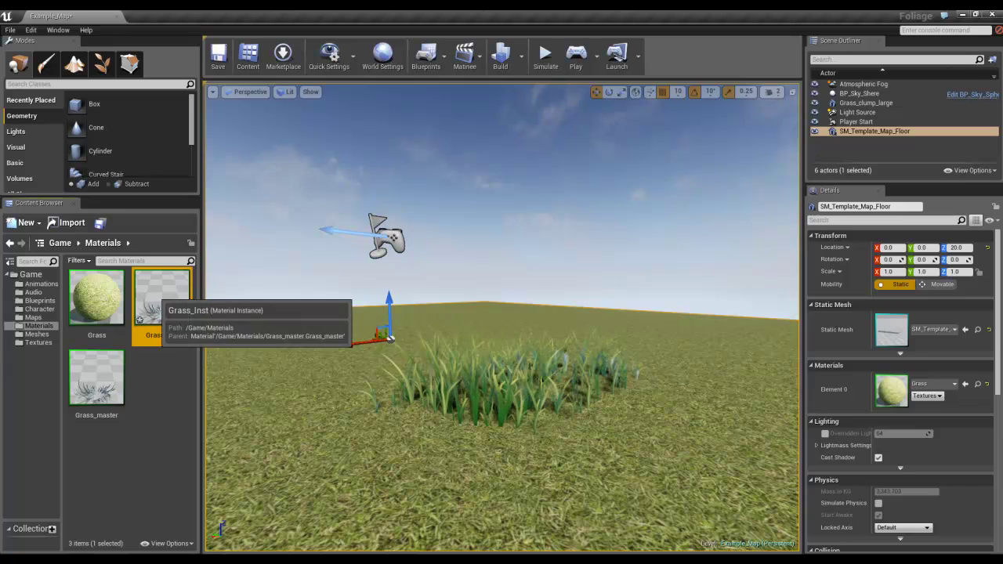
Open Grass_Inst for editing, move its window clear of the grass clump and collapse the GrassColour, Roughness and Wind groups.
double_click(162, 298)
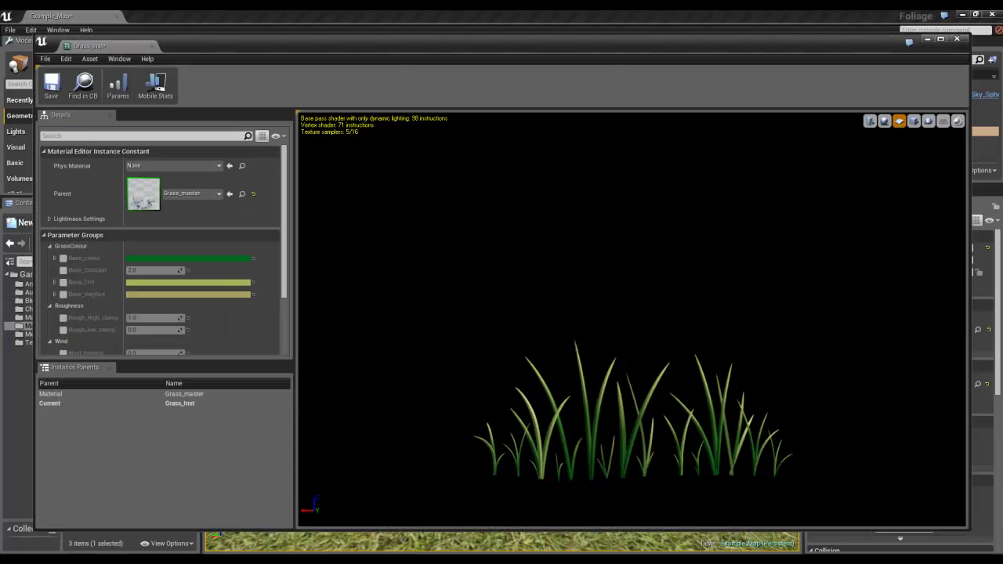
left_click_drag(314, 46, 960, 62)
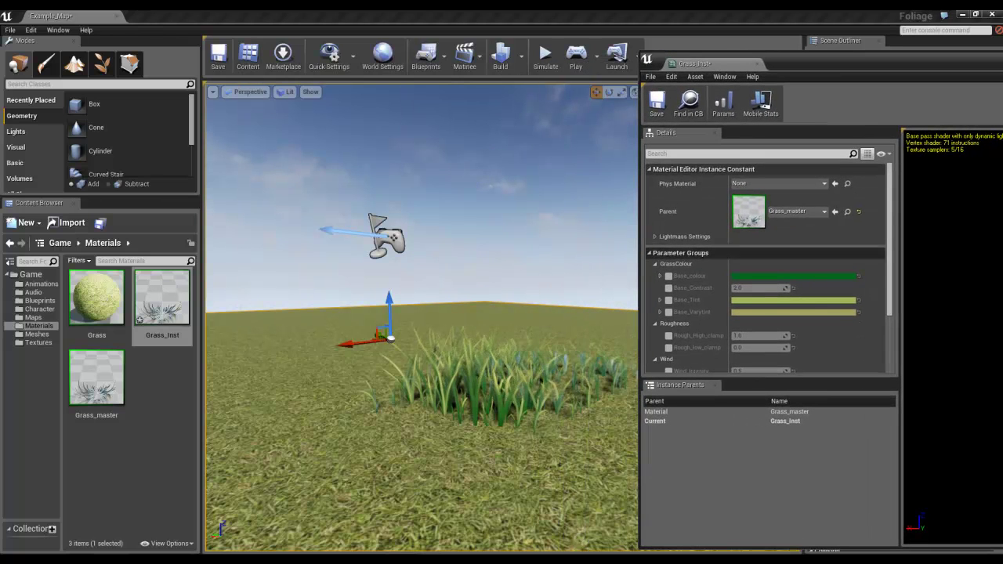
left_click(655, 264)
left_click(655, 276)
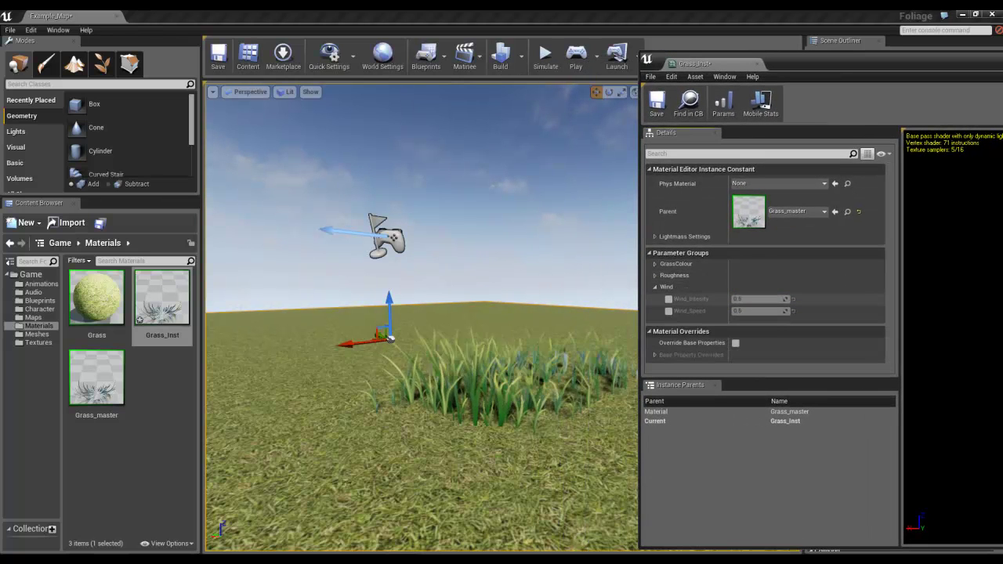
left_click(668, 287)
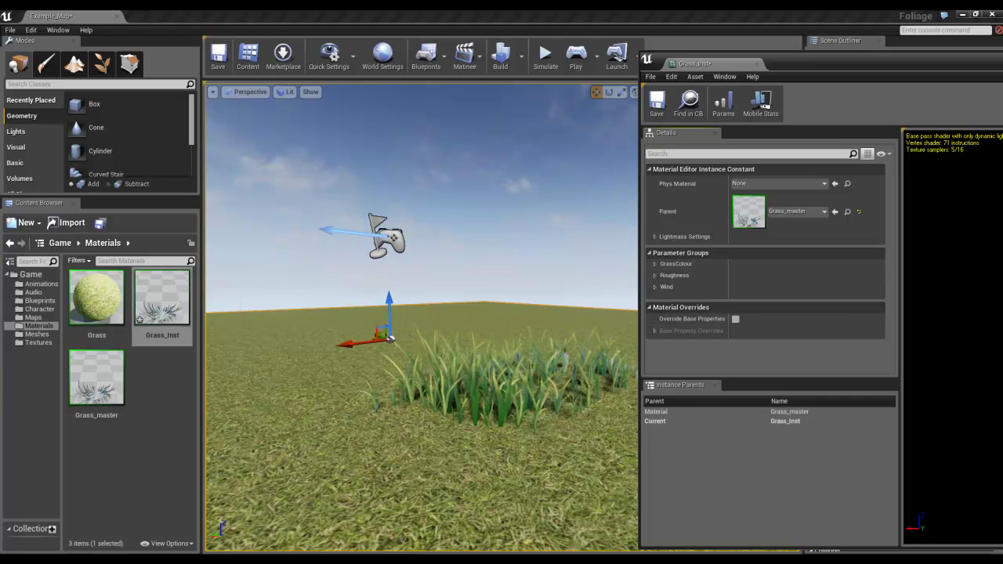
left_click_drag(772, 60, 864, 63)
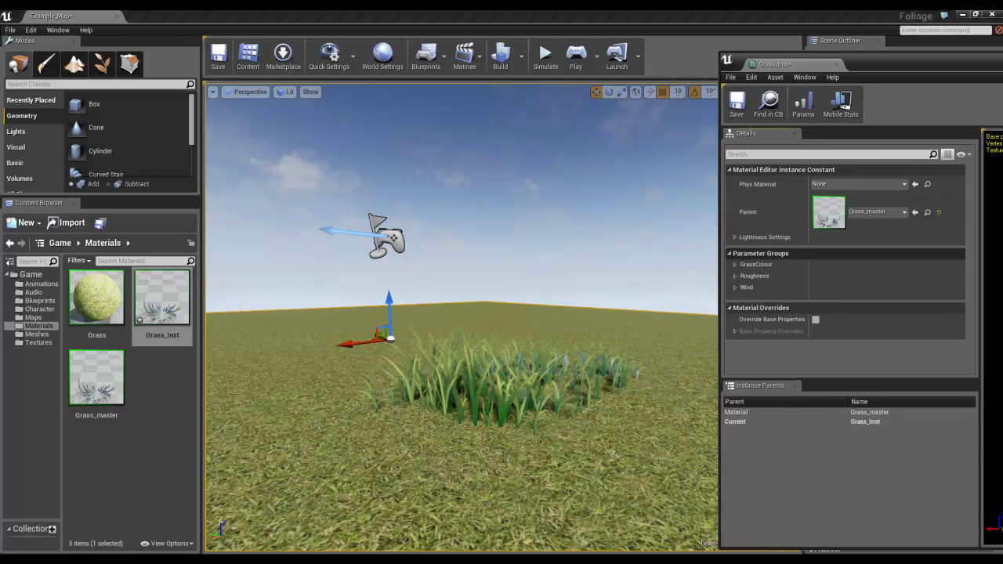
Enable the Base_colour override in the GrassColour group, keeping the grass clump in close view.
left_click(754, 264)
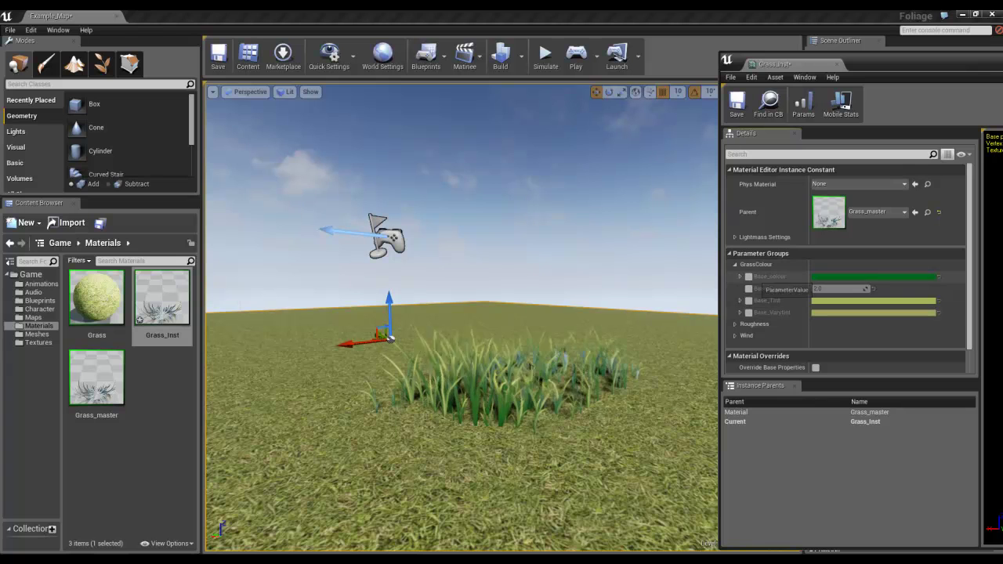
left_click(749, 277)
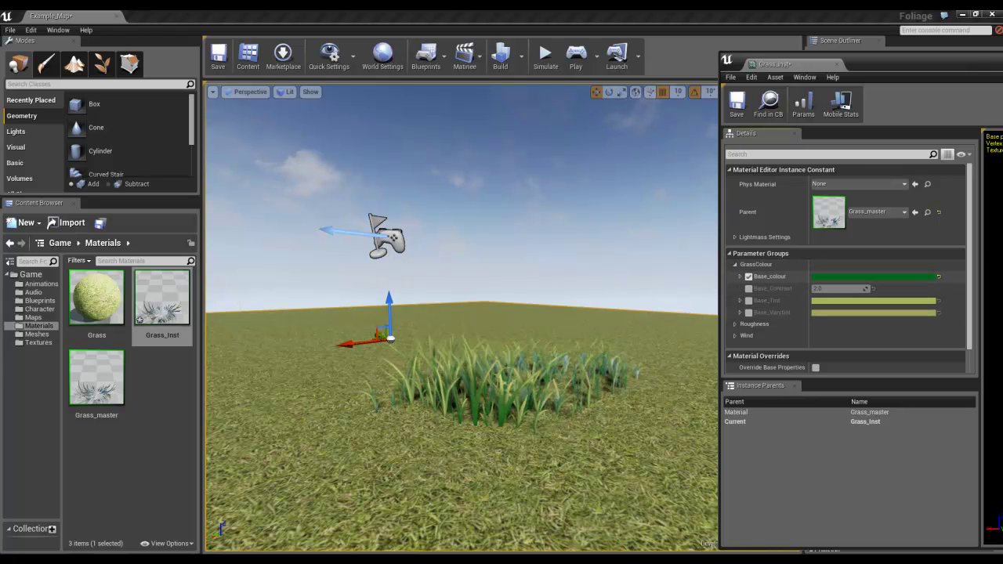
right_click_drag(517, 329, 549, 330)
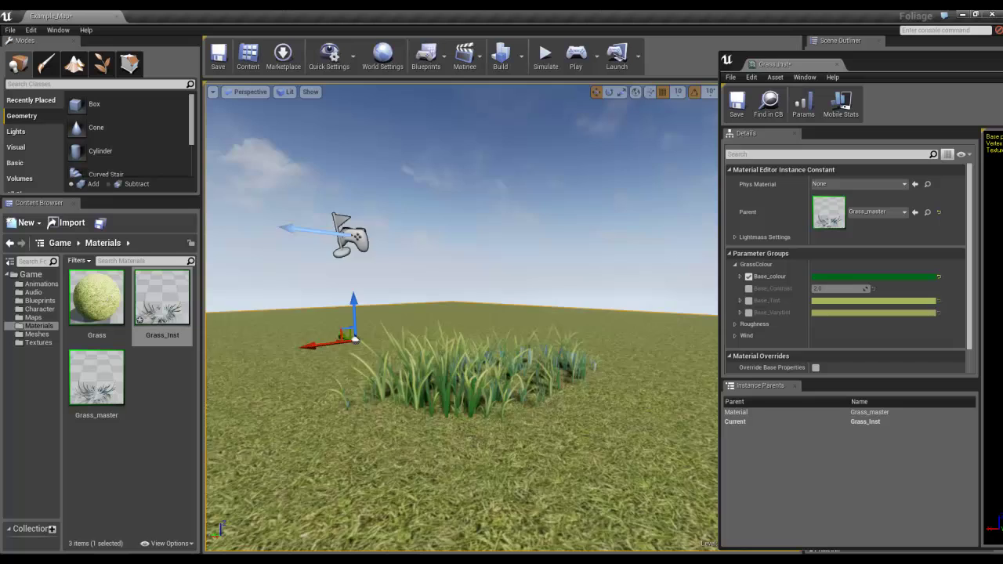
key("Up")
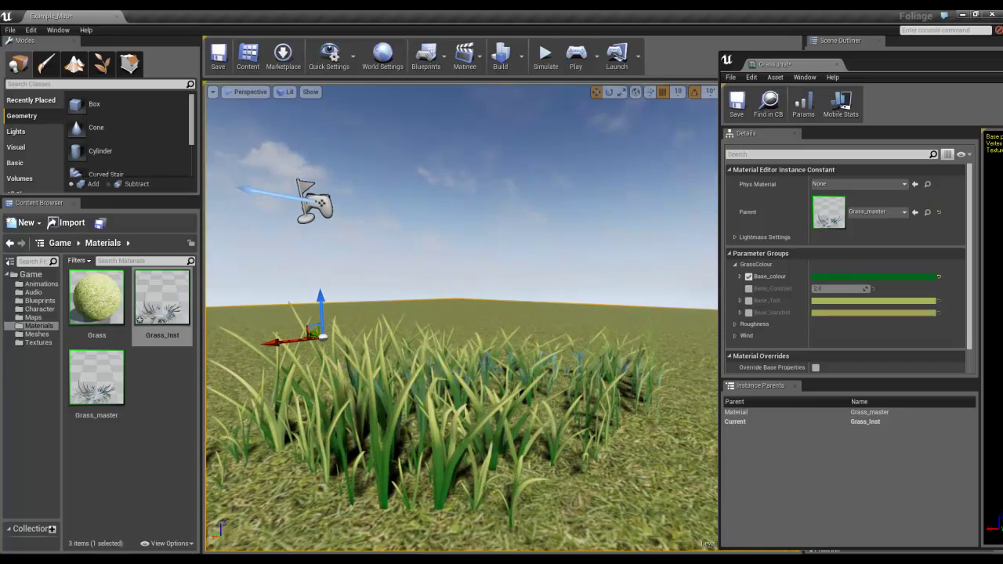
middle_click_drag(517, 329, 505, 350)
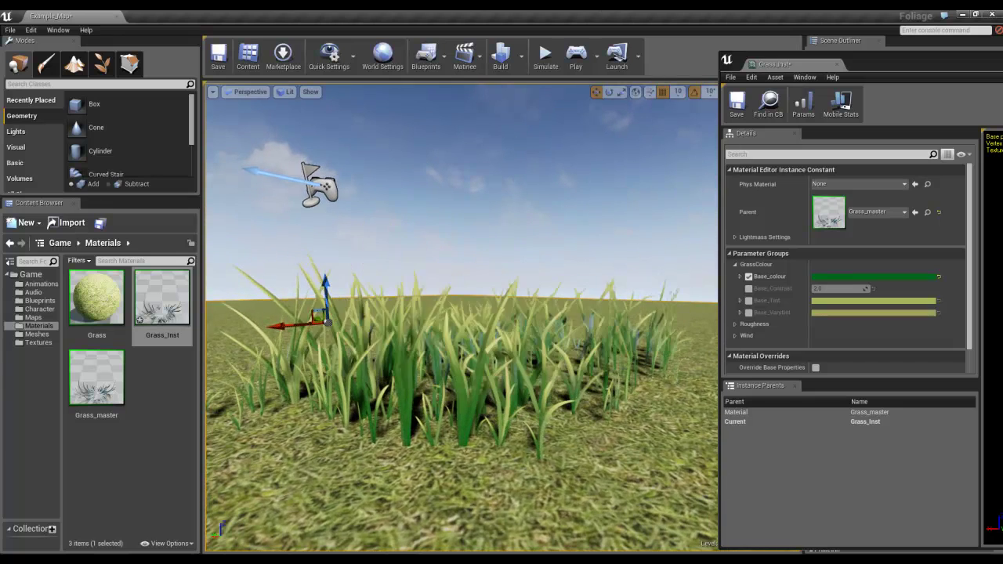
left_click(874, 277)
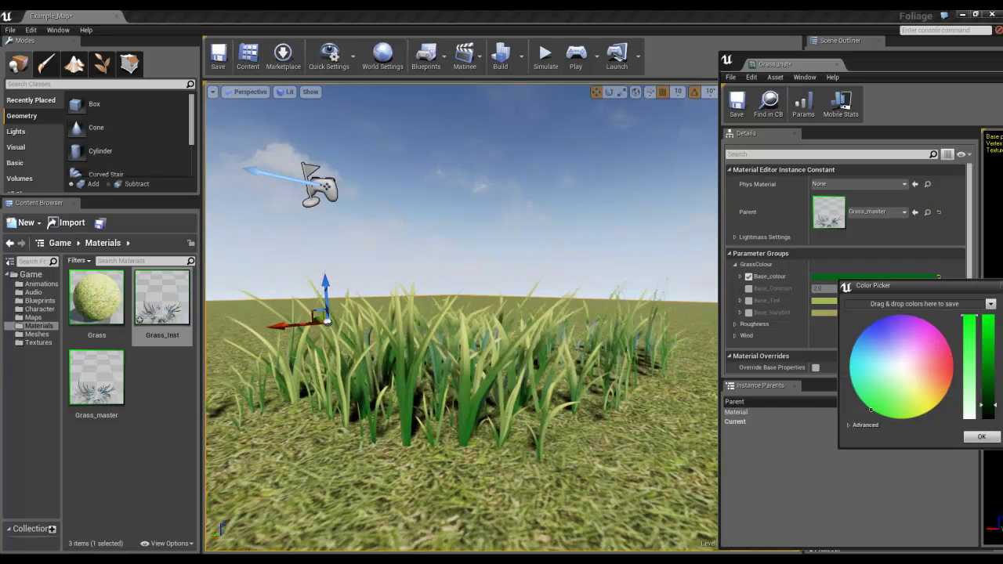
left_click_drag(925, 286, 805, 353)
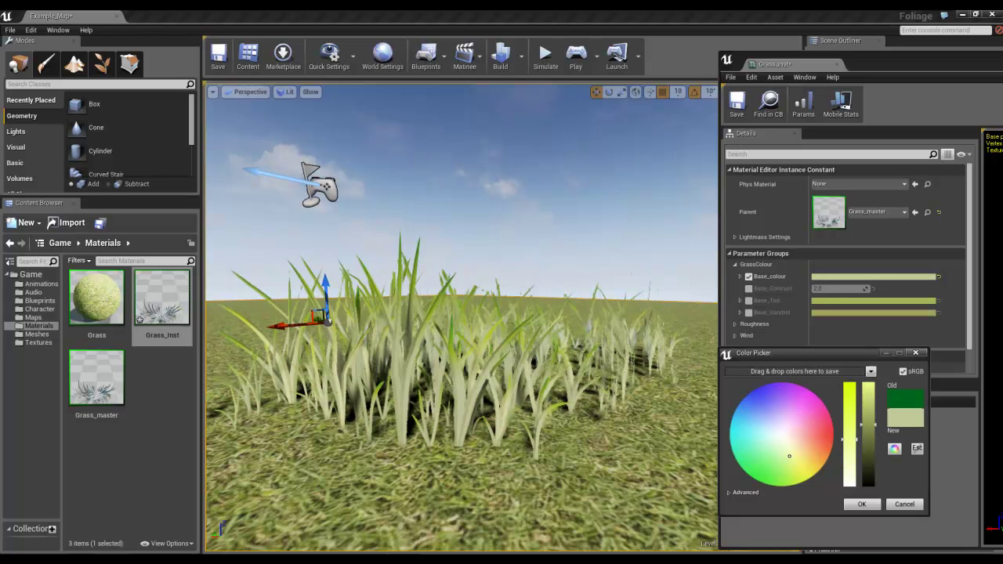
left_click_drag(868, 421, 869, 424)
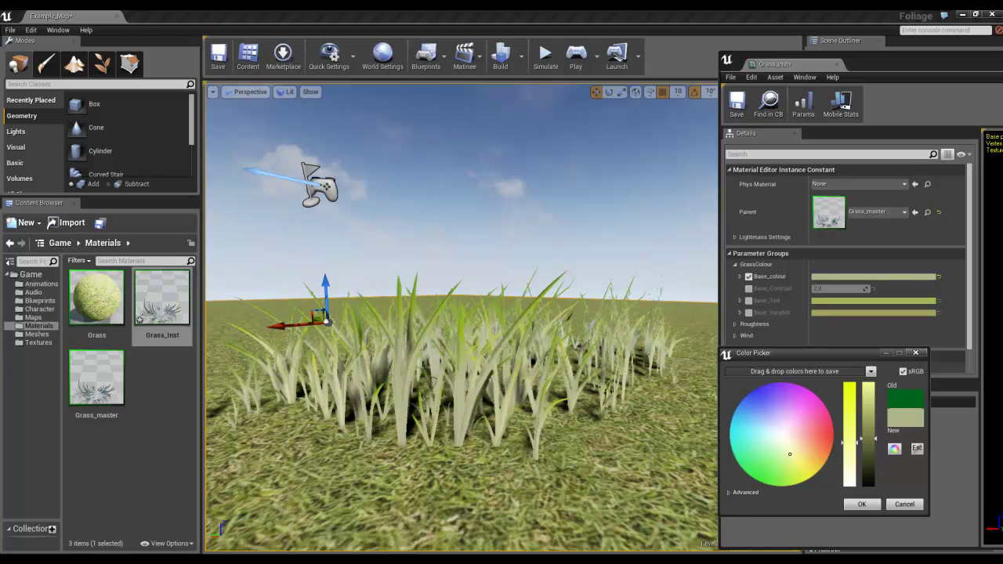
key("Escape")
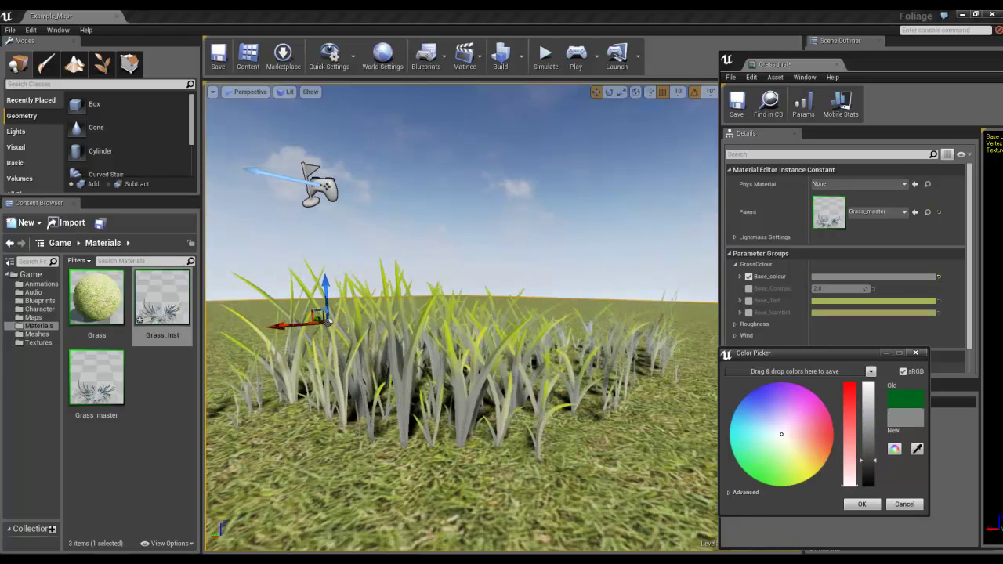
left_click(905, 504)
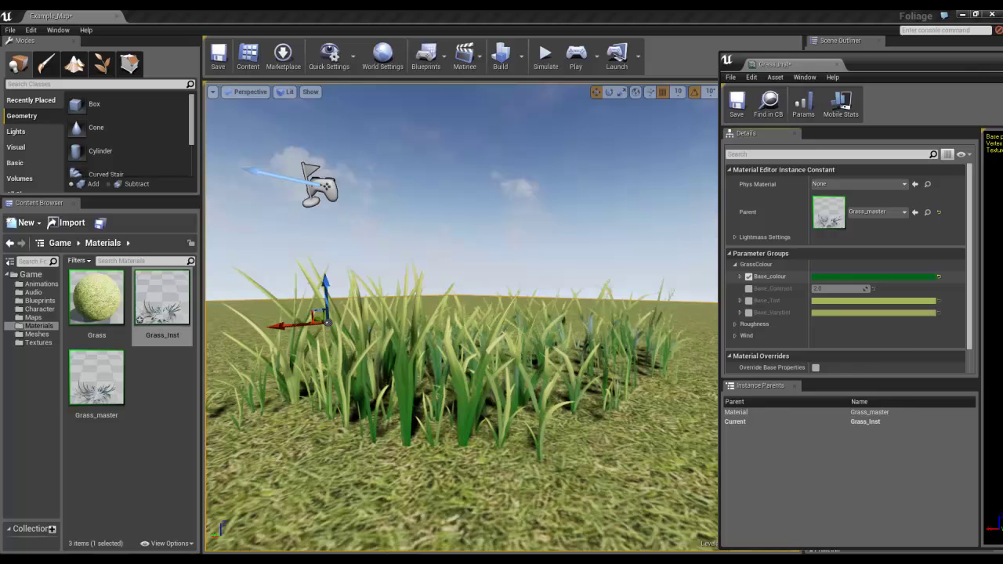
Set Base_colour to a muted olive green and enable the Base_Tint override.
left_click(874, 276)
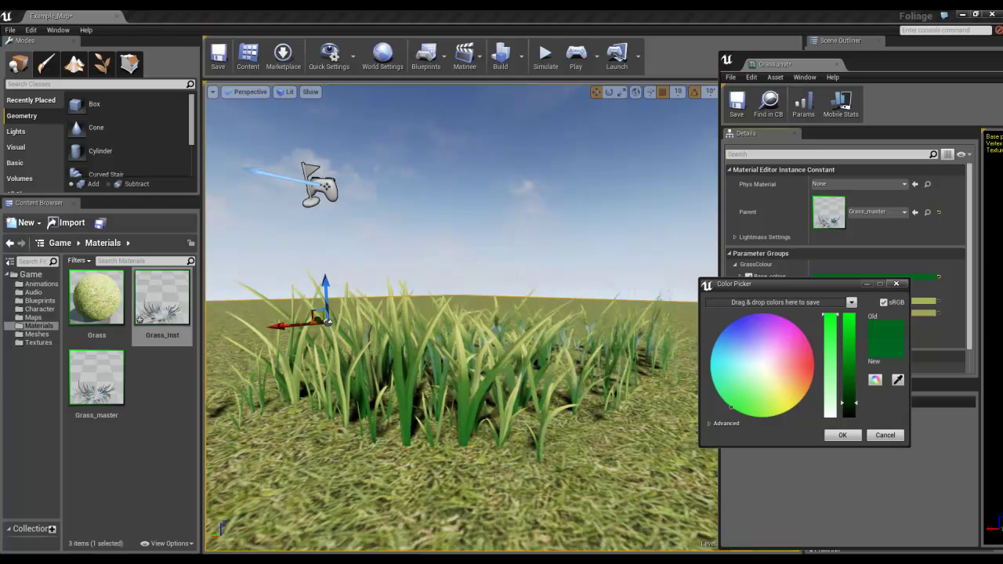
left_click_drag(731, 407, 755, 404)
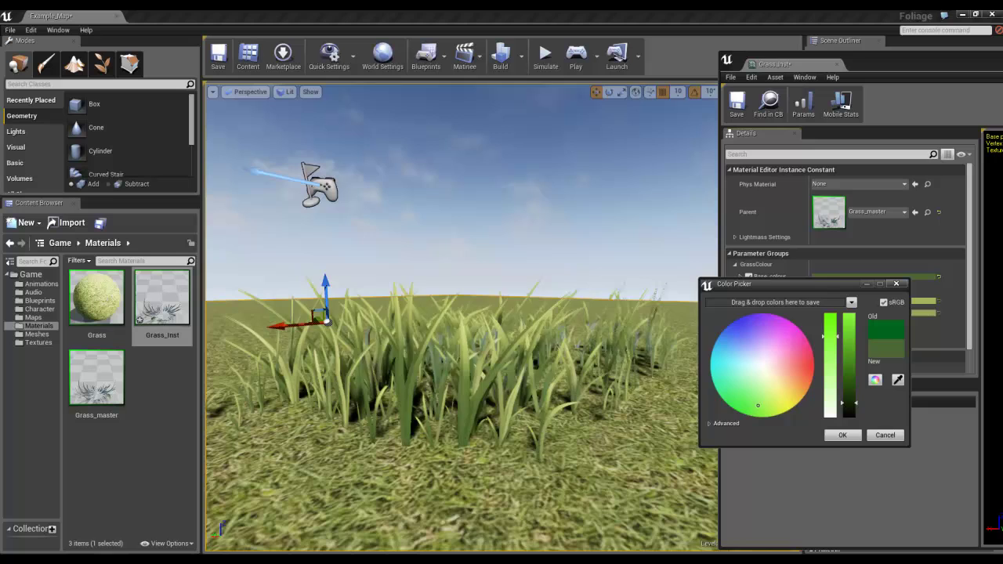
right_click_drag(463, 313, 414, 302)
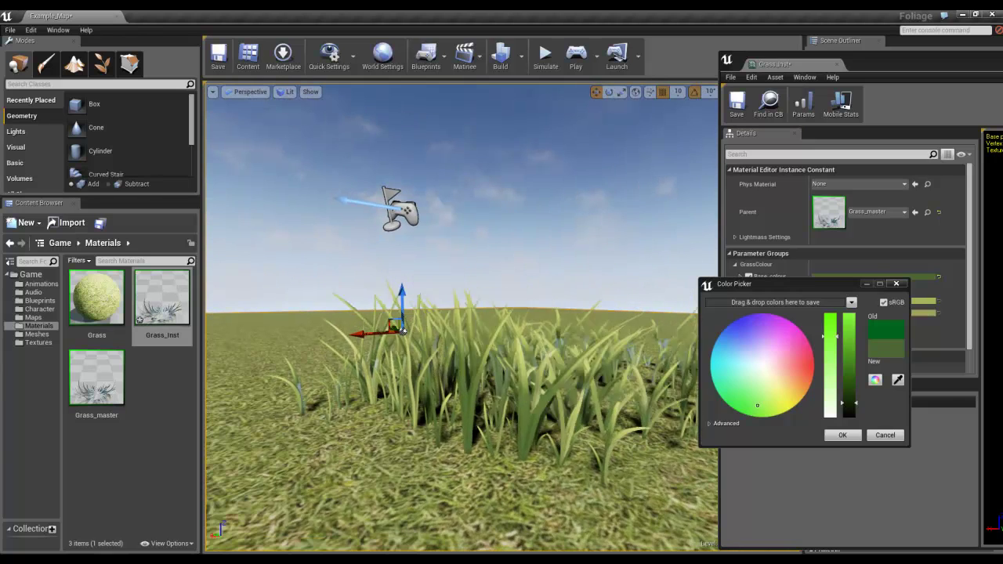
left_click(843, 435)
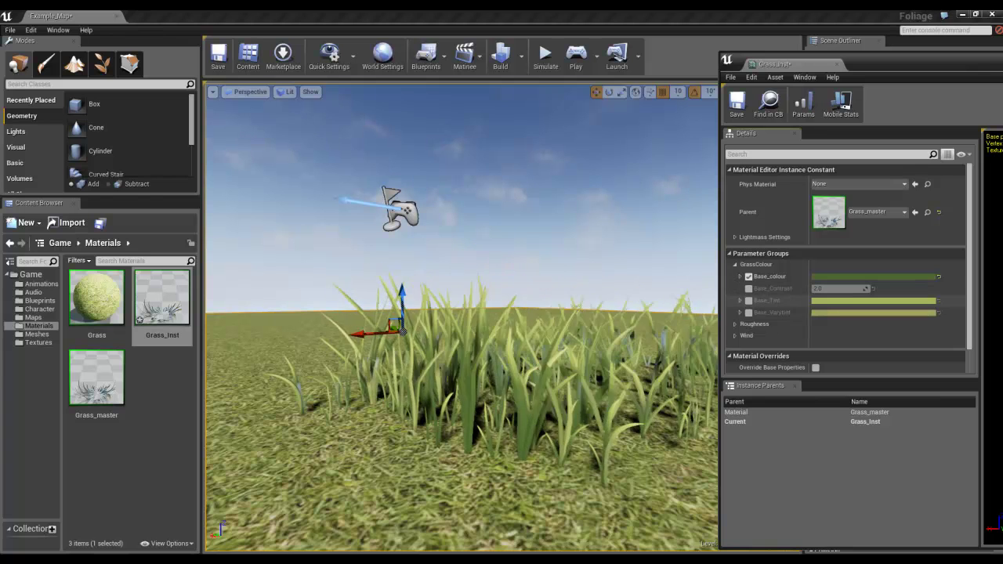
left_click(749, 301)
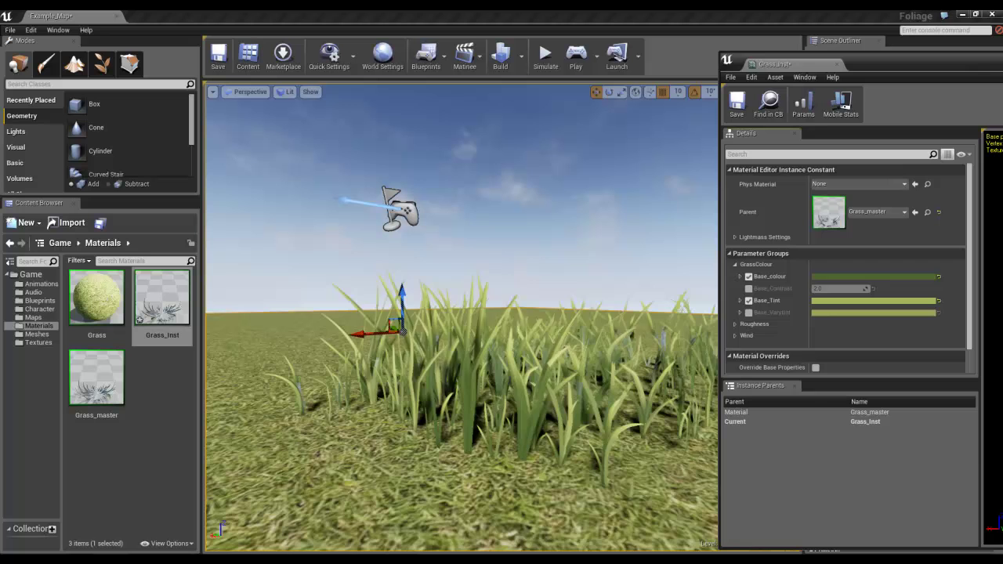
left_click(838, 301)
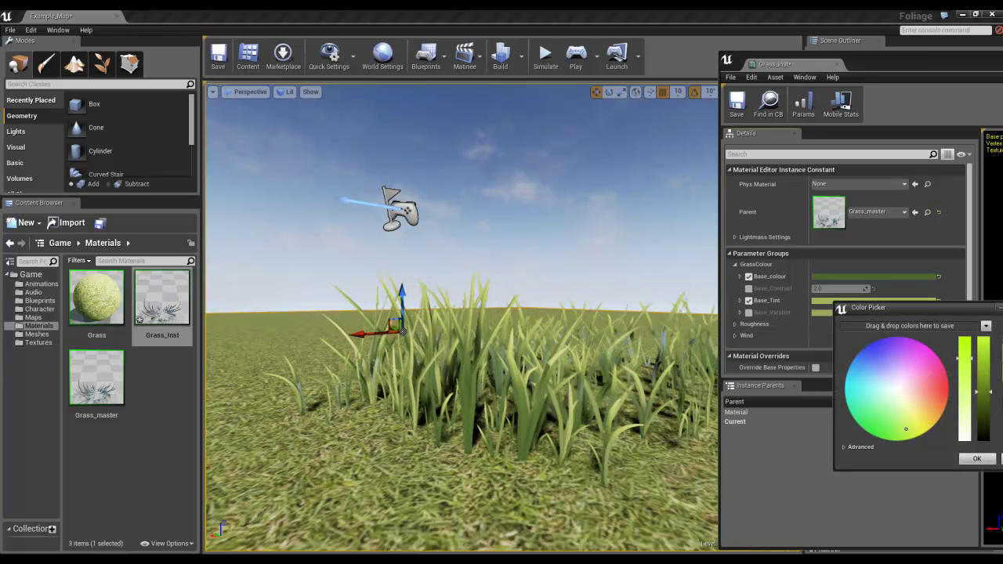
left_click_drag(902, 307, 546, 95)
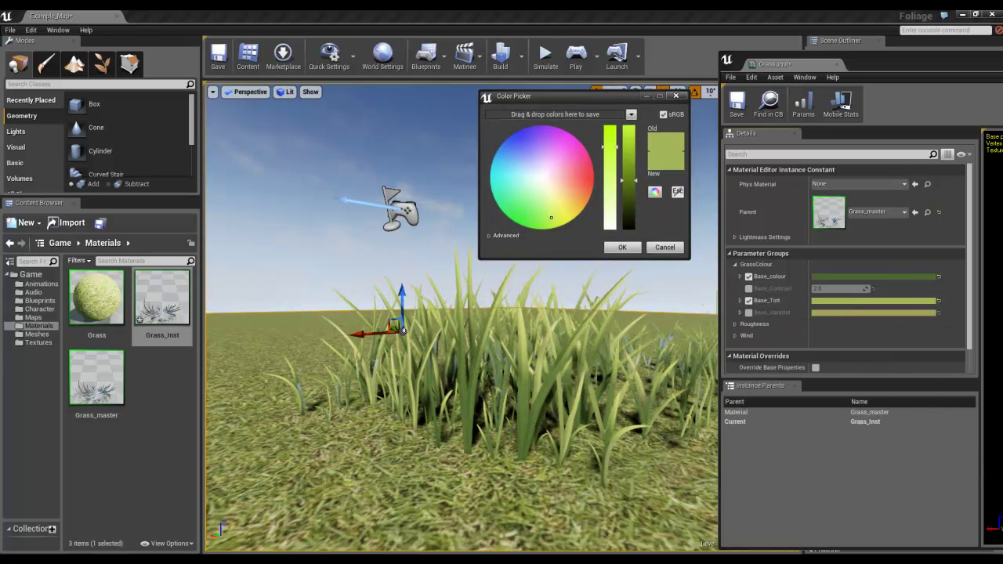
mouse_move(551, 218)
left_mouse_down()
mouse_move(544, 182)
mouse_move(550, 200)
left_mouse_up()
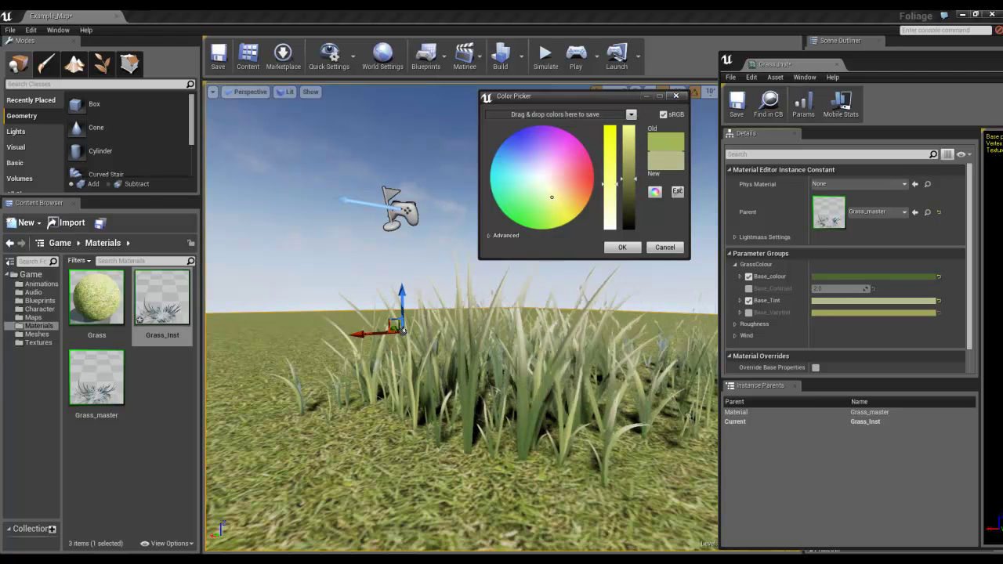
left_click_drag(551, 200, 541, 178)
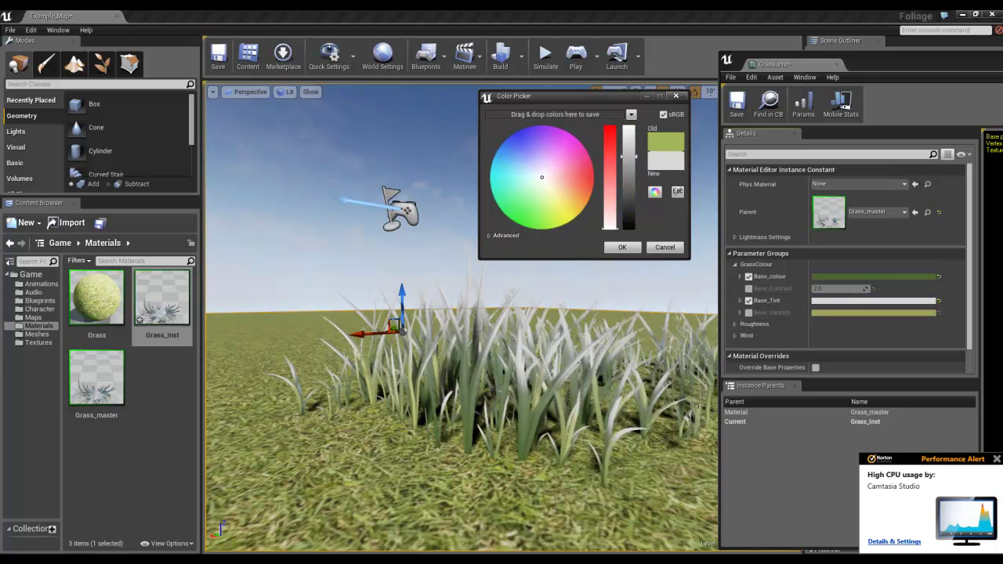
left_click(665, 247)
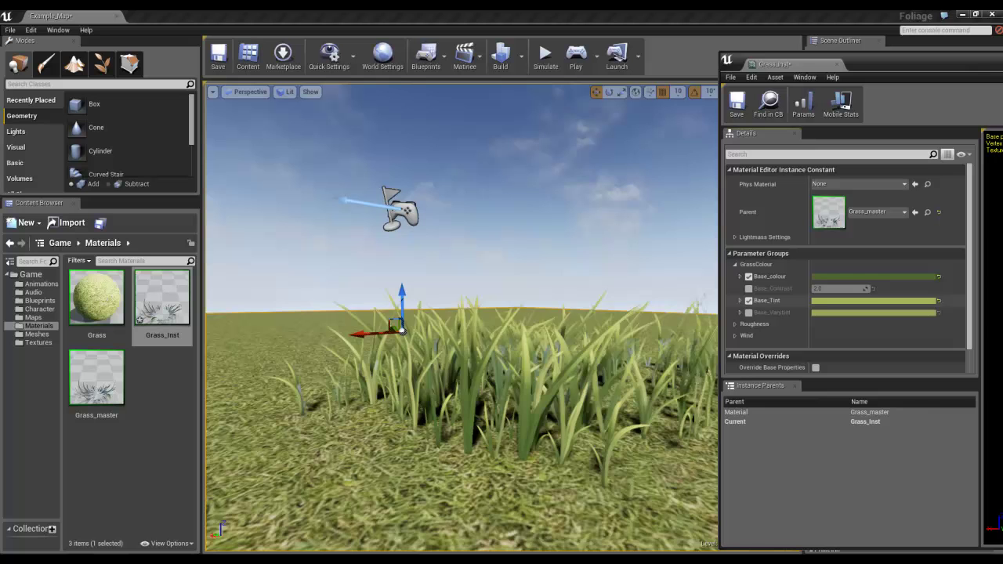
Set Base_Tint to a slightly greener yellow-green.
left_click(874, 301)
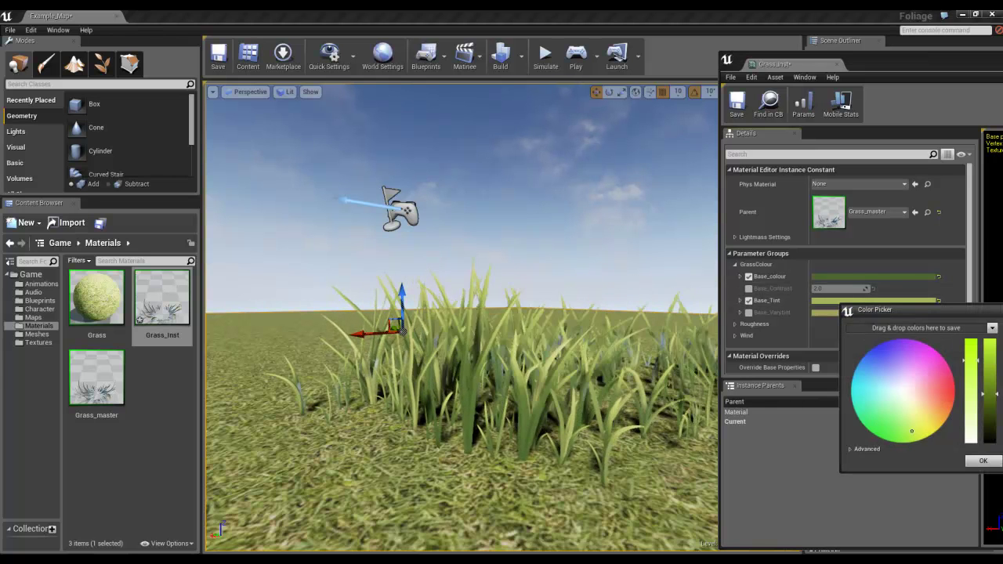
left_click_drag(912, 425, 903, 421)
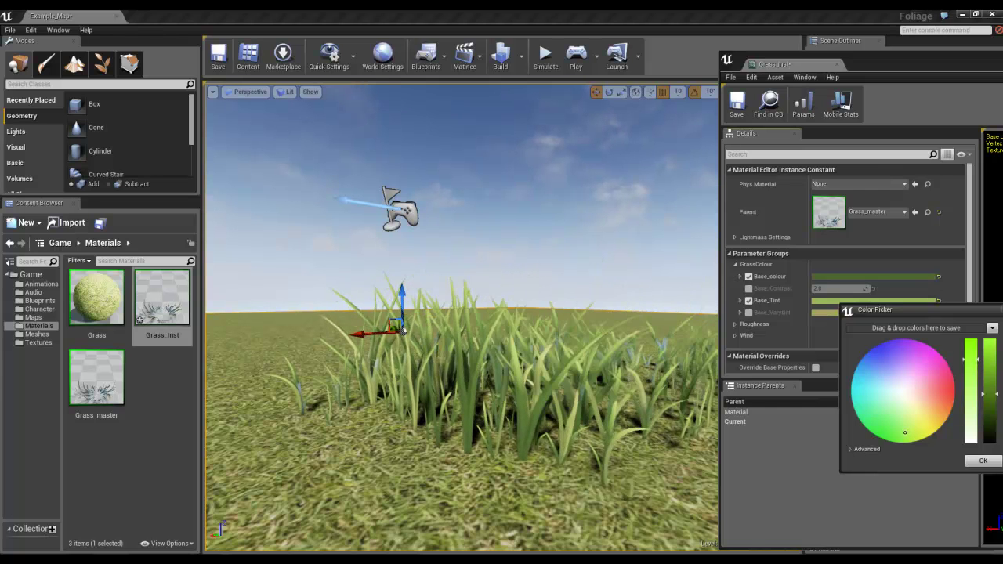
left_click(983, 461)
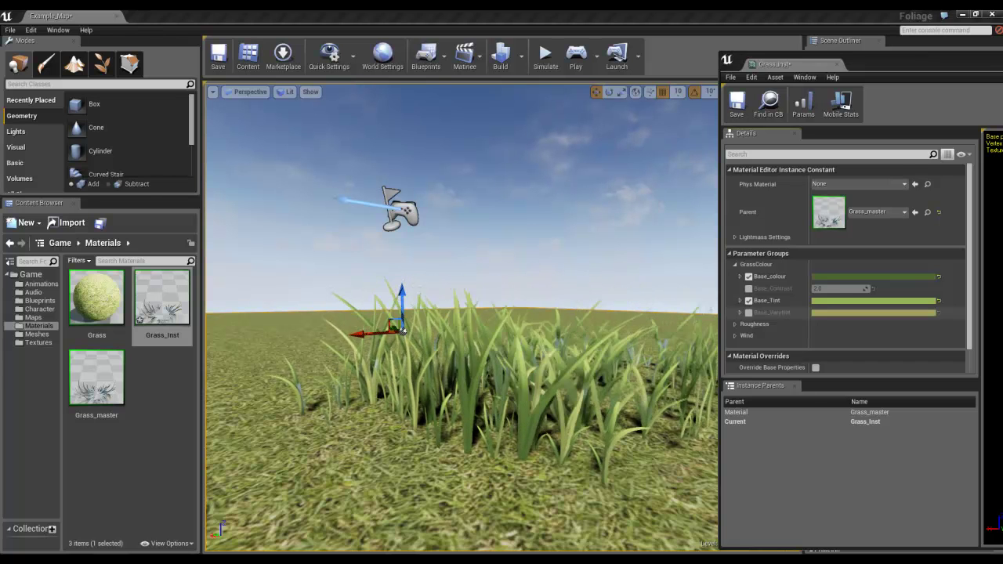
Enable the Base_Varytint override in the GrassColour group and set its colour to a saturated yellow-green.
left_click(749, 312)
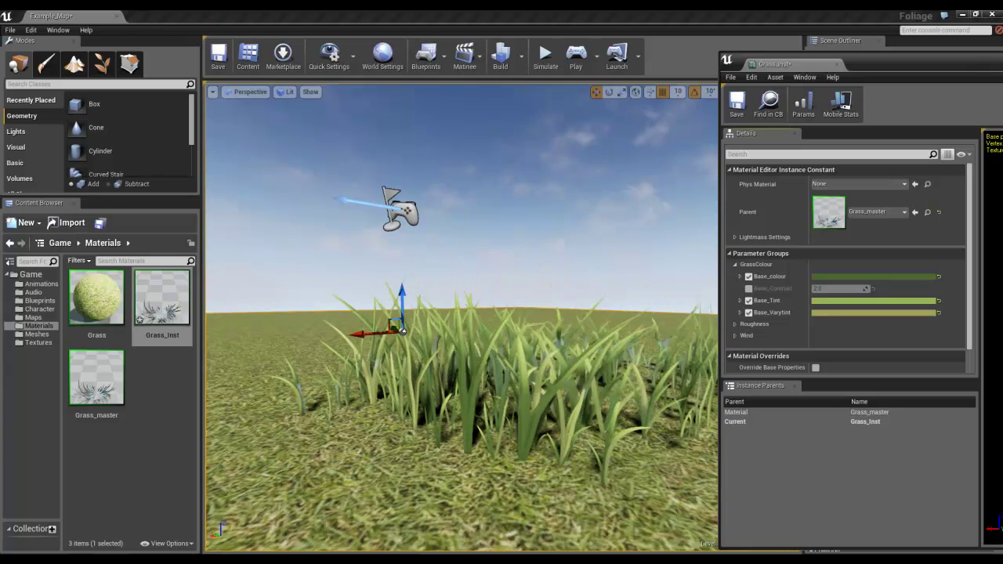
left_click_drag(902, 62, 875, 62)
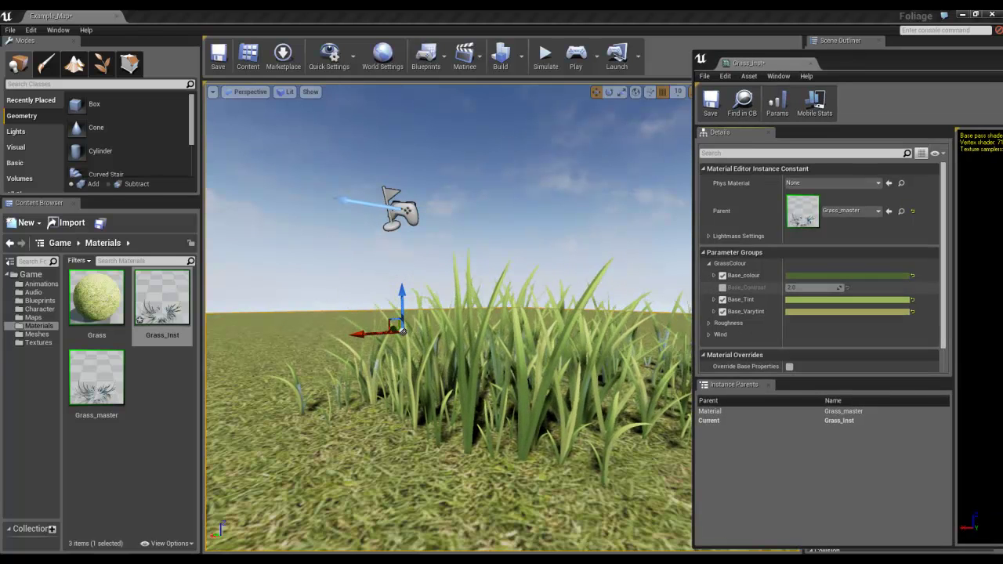
left_click(820, 312)
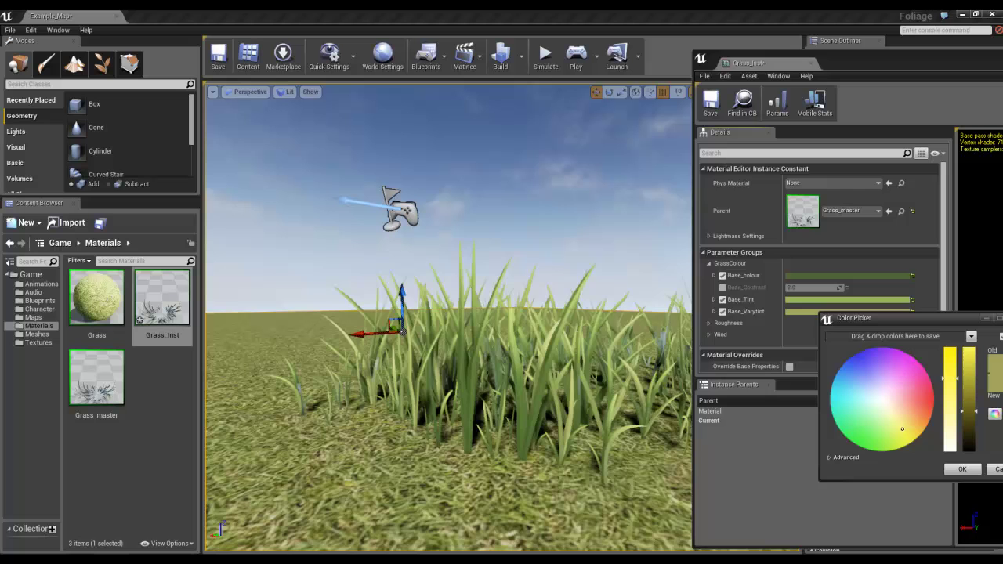
mouse_move(902, 429)
left_mouse_down()
mouse_move(907, 359)
mouse_move(857, 446)
mouse_move(900, 447)
left_mouse_up()
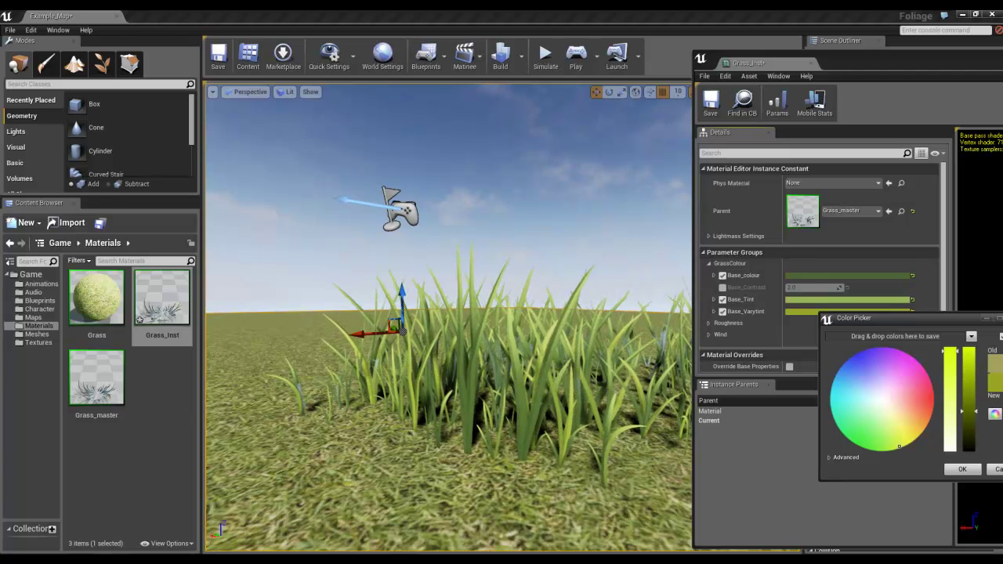
left_click(963, 469)
Examine the recoloured grass clump from near and far to compare its colours with the ground.
right_click_drag(486, 345, 552, 348)
key("s")
key("w")
scroll(330, 317, "down", 4)
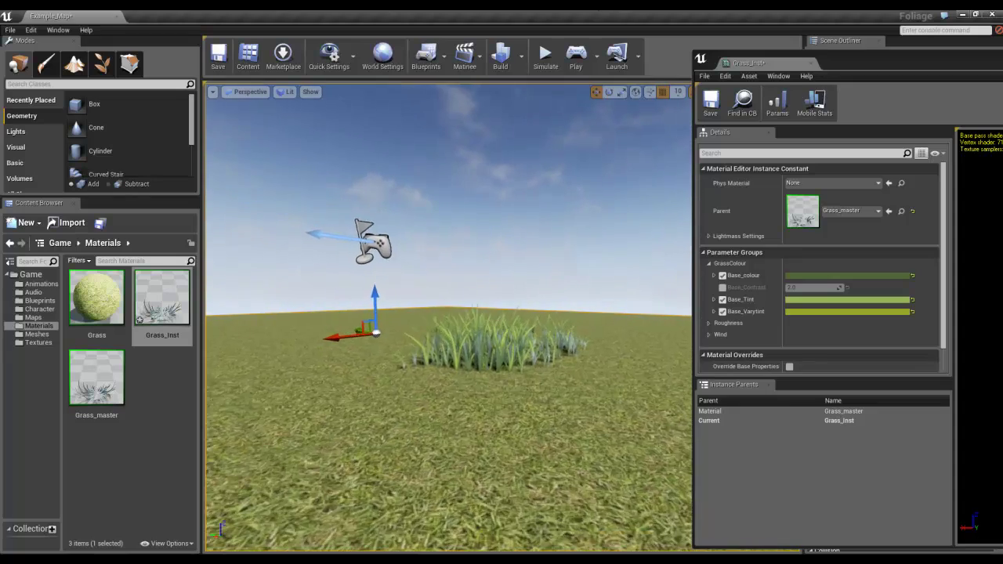
scroll(329, 317, "up", 3)
scroll(329, 317, "up", 5)
scroll(329, 317, "down", 4)
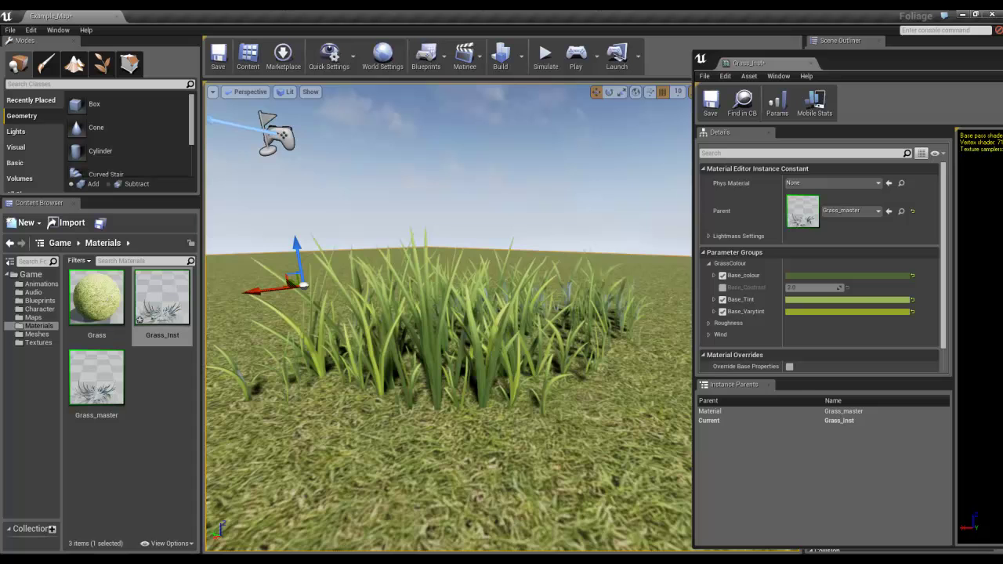
scroll(330, 318, "down", 5)
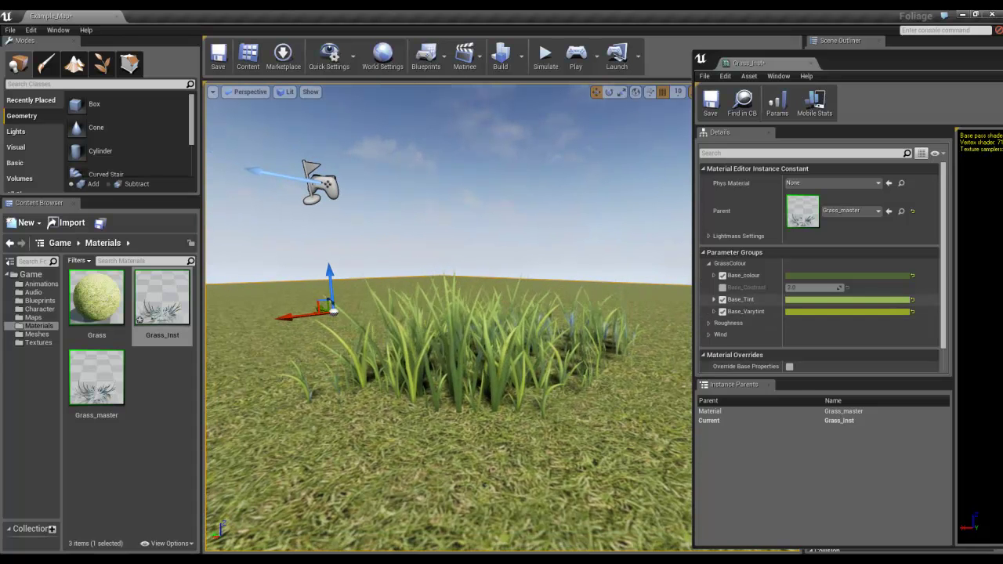
Enable the Base_Contrast override, set it to 1 and check the grass clump up close.
left_click(723, 288)
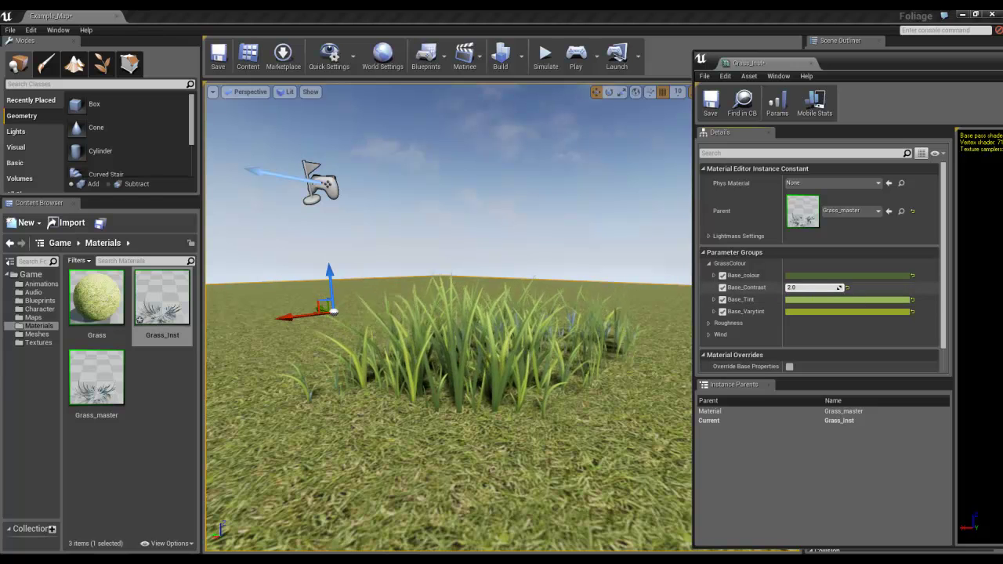
type("1")
key("Return")
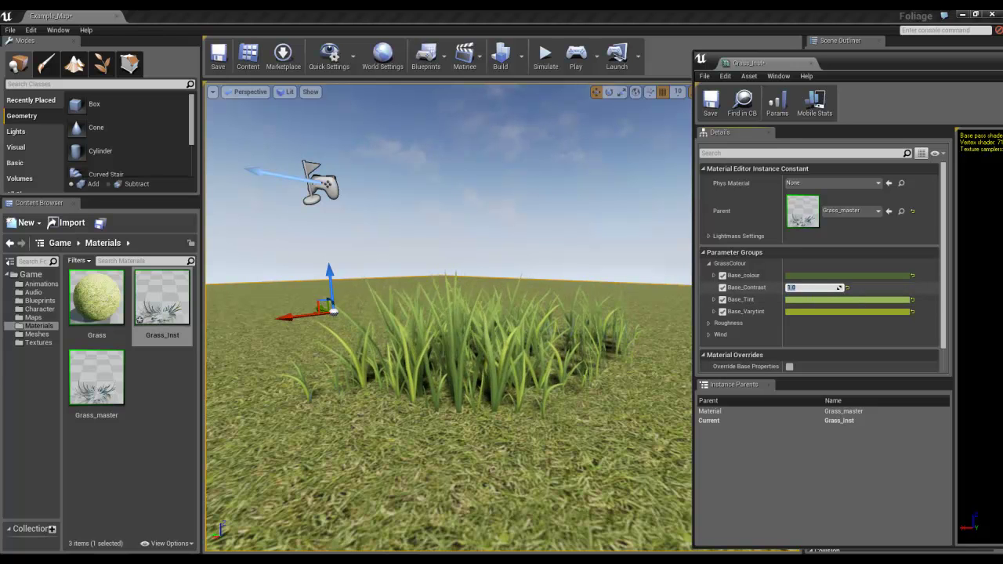
key("w")
right_click_drag(533, 313, 486, 307)
scroll(448, 313, "down", 5)
Try Base_Contrast at 1.5, settling on a value of 2.0.
left_click(812, 287)
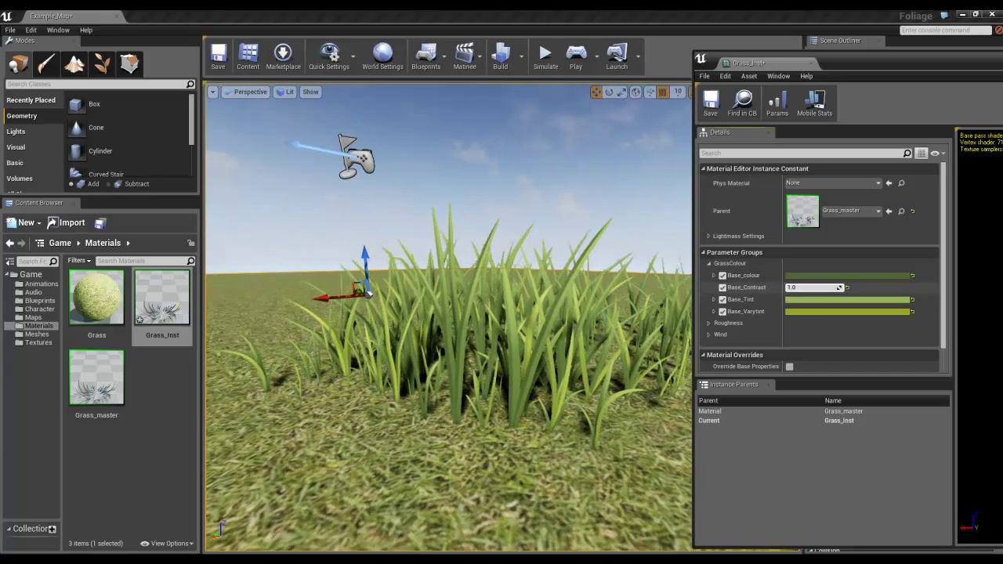
type("1.")
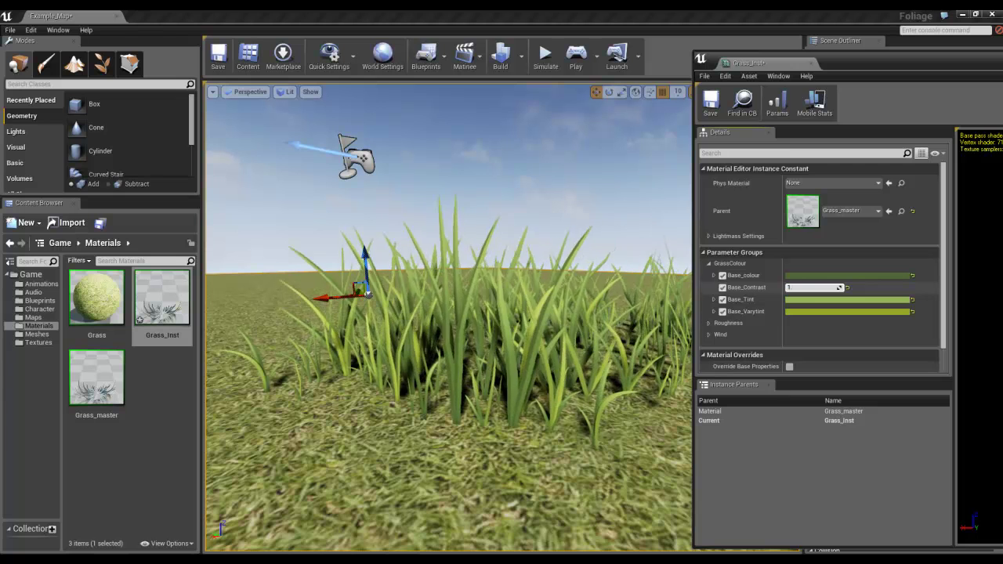
type("5")
key("Return")
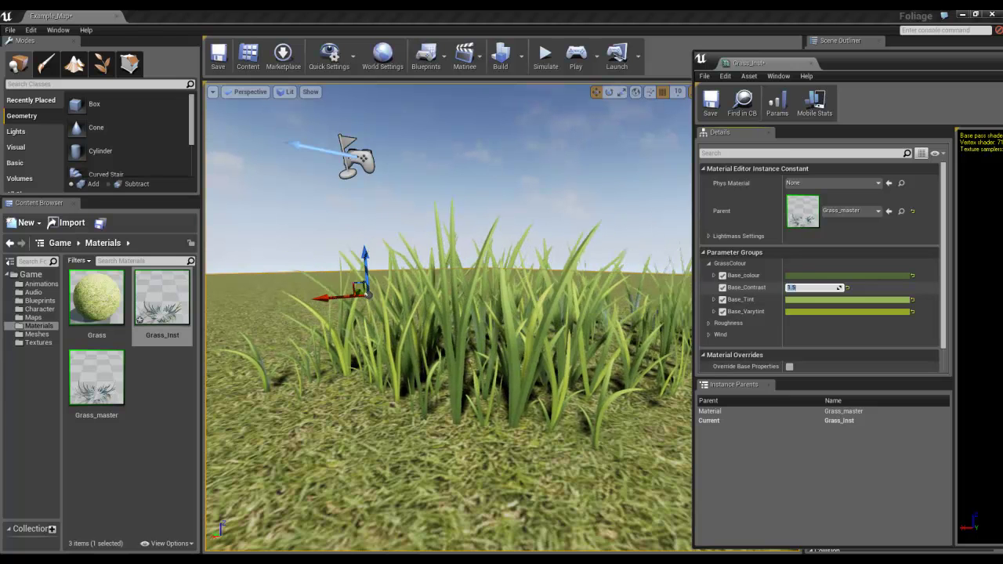
key("Return")
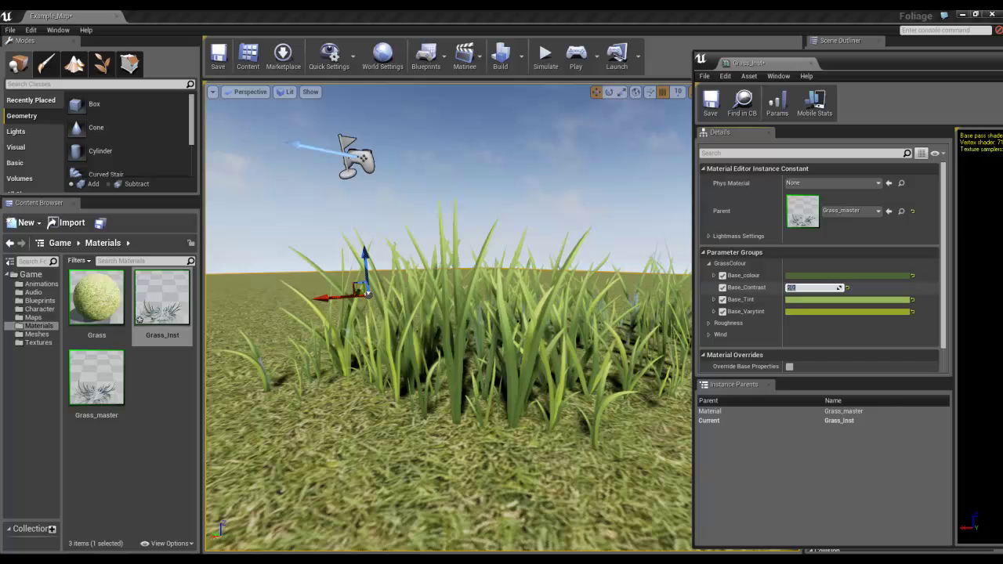
right_click_drag(580, 337, 580, 337)
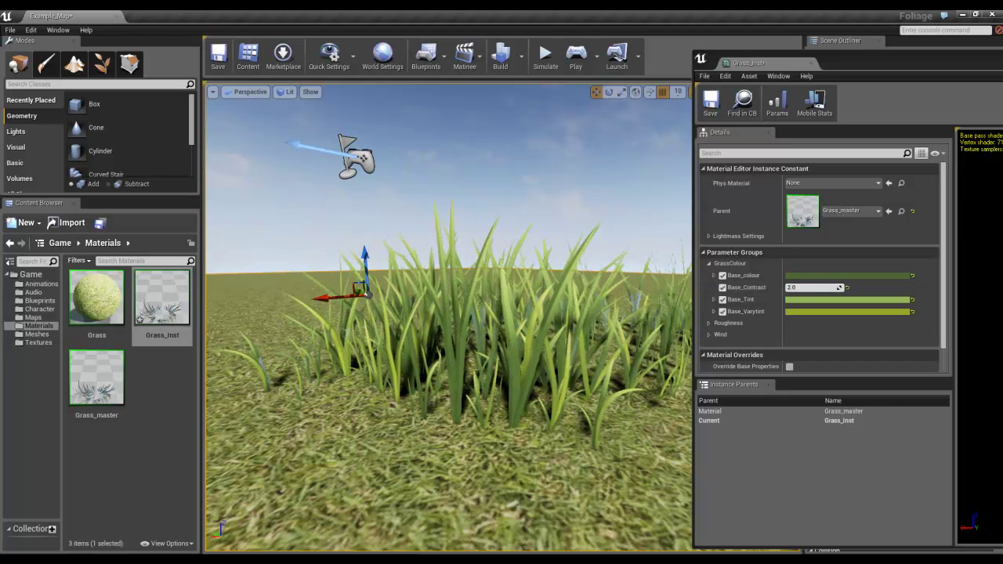
Expand the Roughness group, leave only the Rough_low_clamp override enabled and set it to 0.3.
left_click(710, 323)
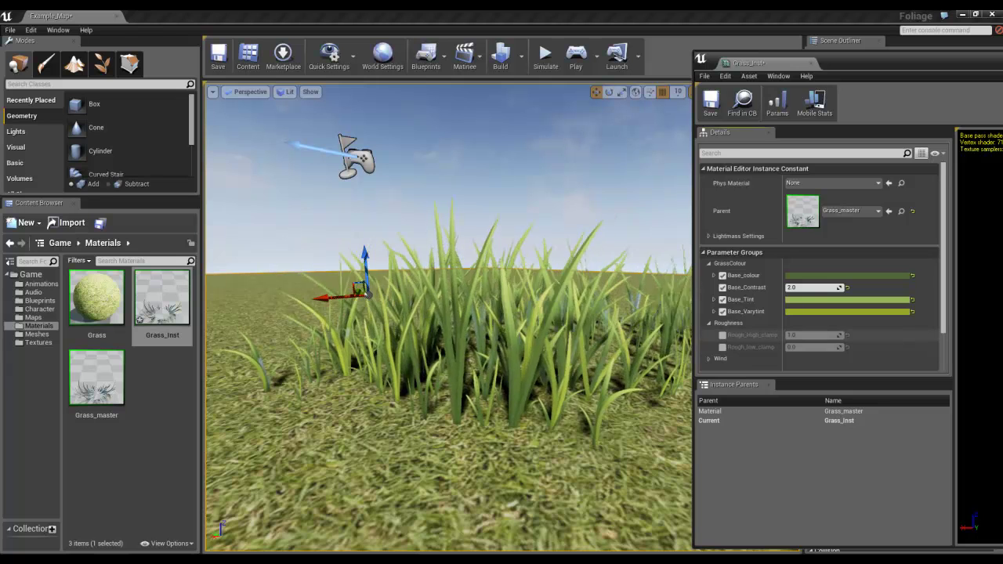
left_click(723, 335)
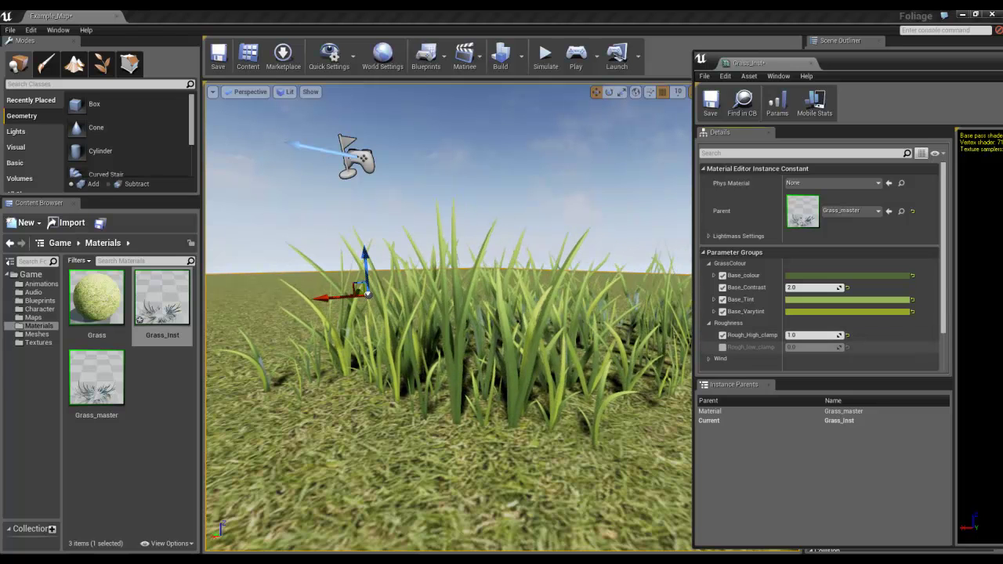
left_click(722, 347)
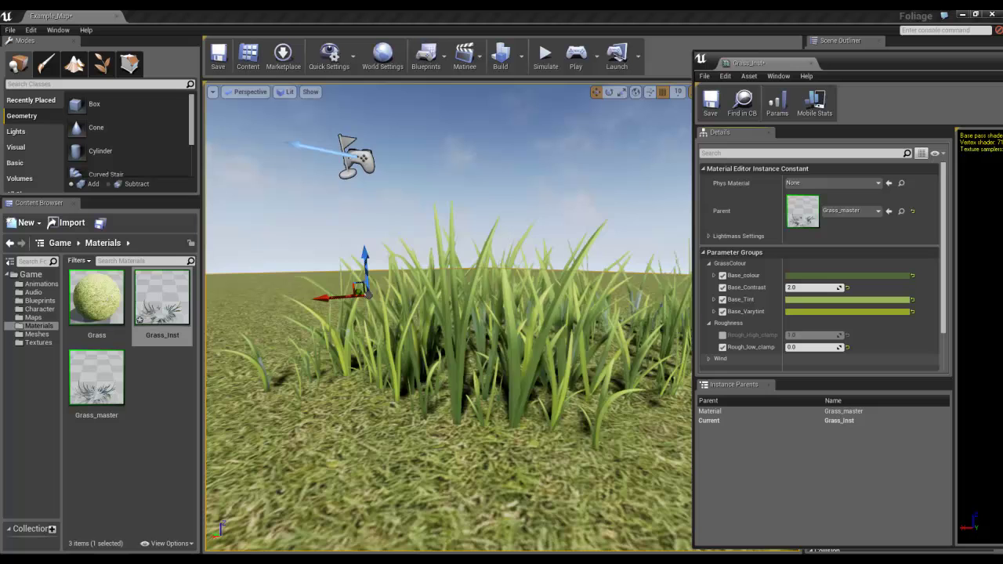
left_click(805, 347)
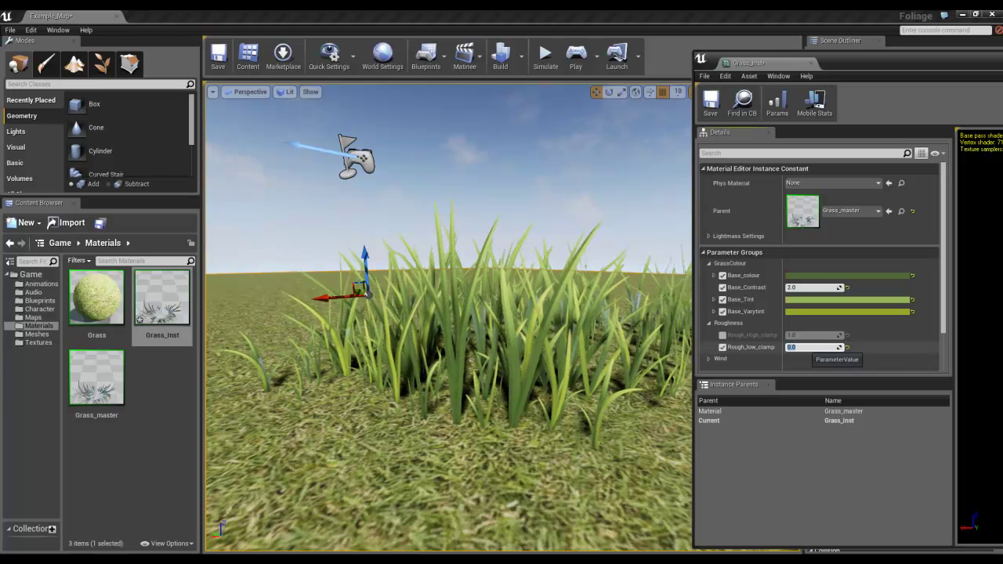
type("0.3")
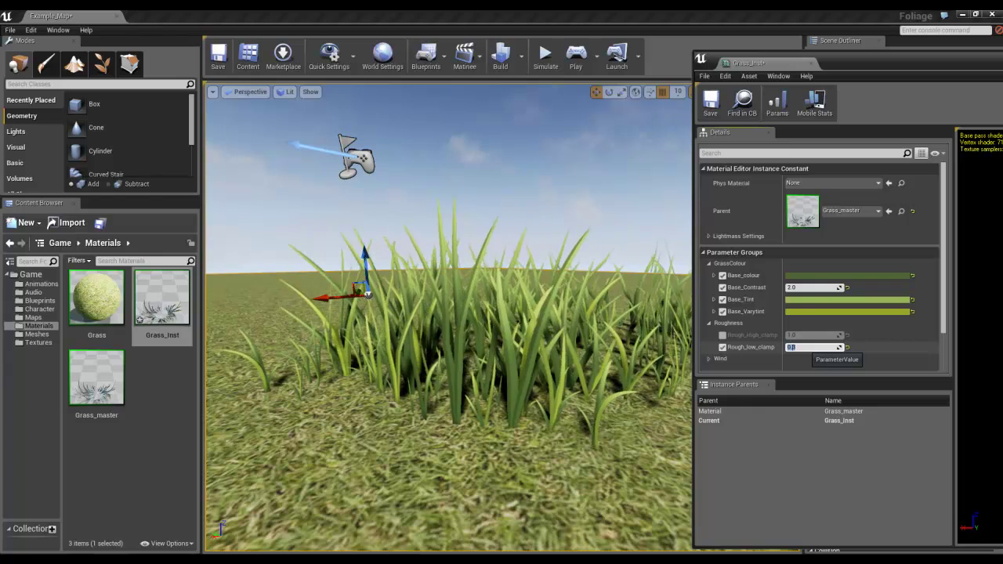
key("Return")
key("Return")
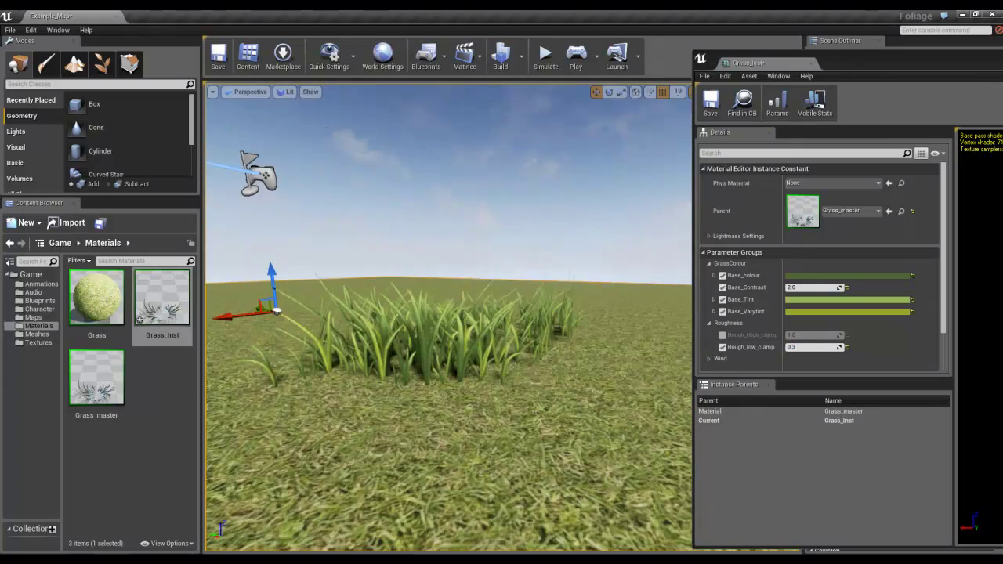
right_click_drag(448, 314, 405, 314)
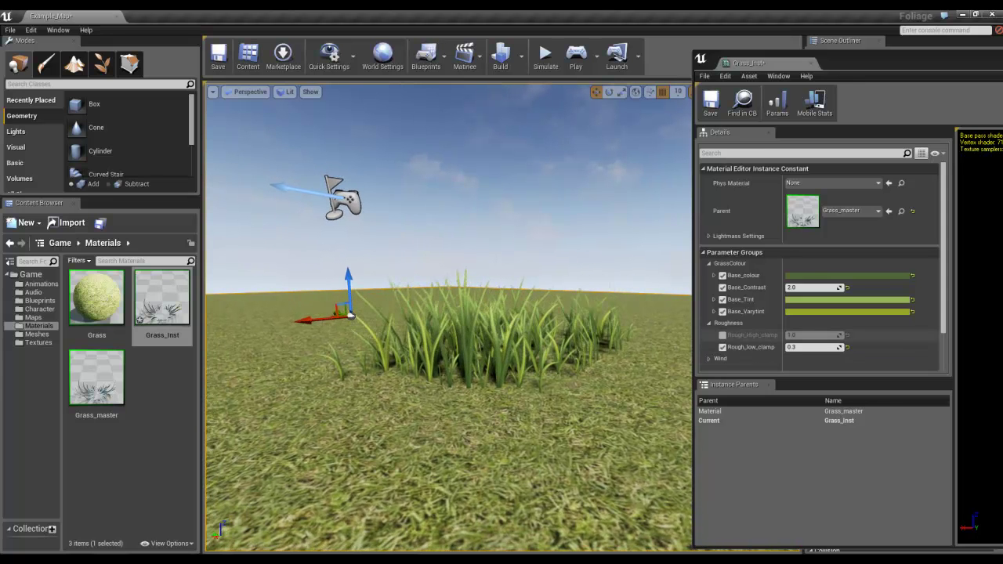
Expand the Wind group, enable the Wind_Intesity override and set it to 2.
left_click_drag(944, 284, 944, 307)
left_click(709, 320)
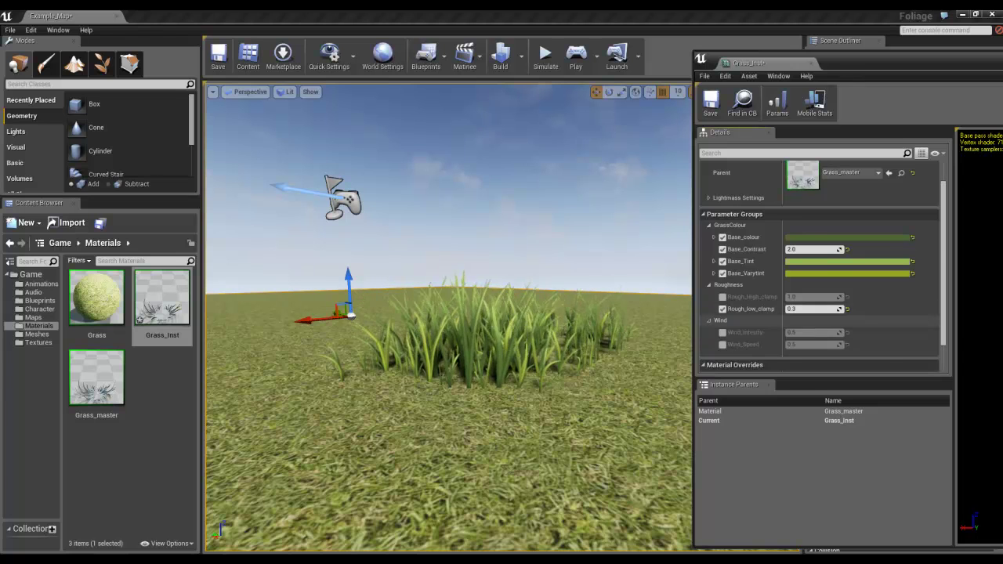
left_click_drag(944, 299, 944, 323)
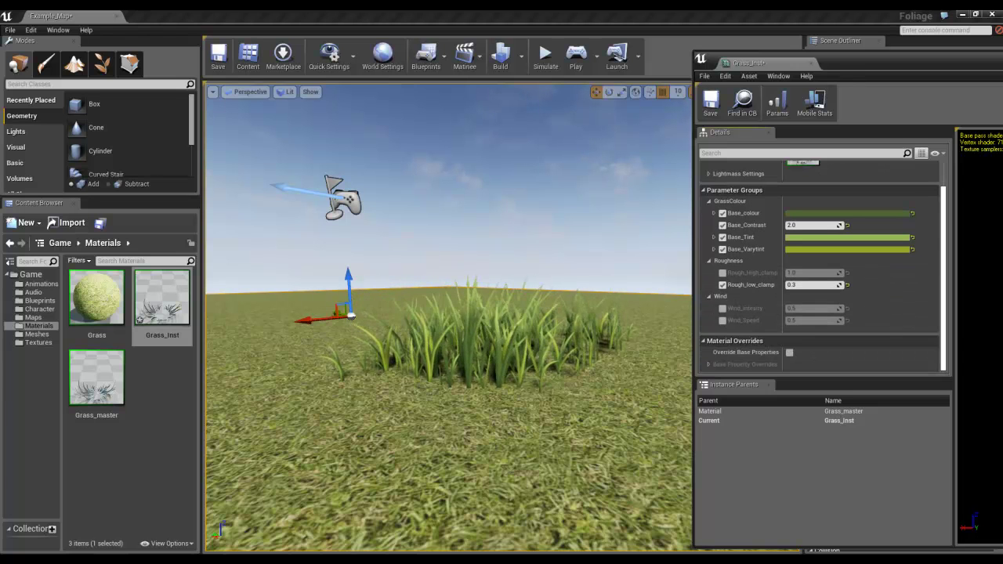
left_click(723, 308)
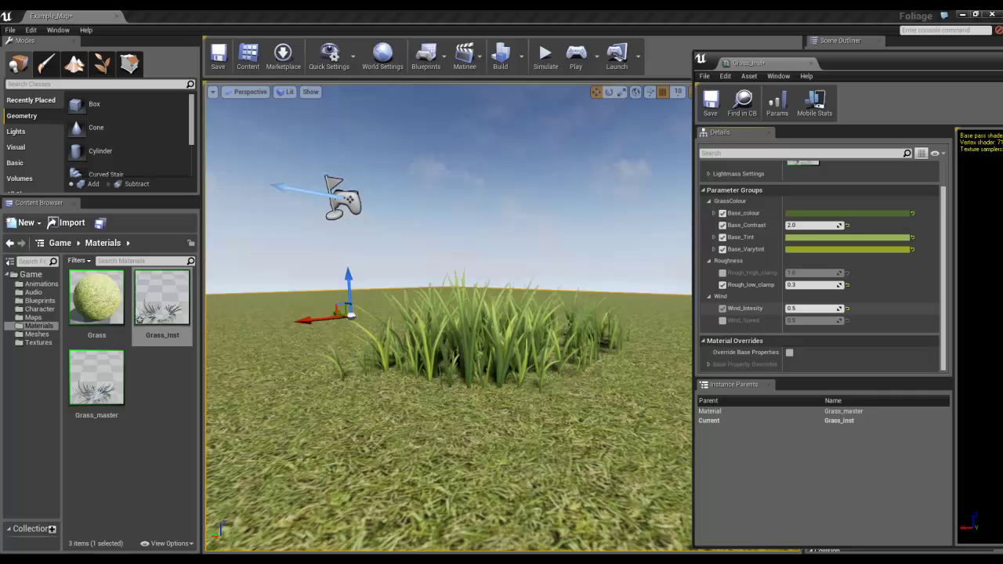
left_click(801, 309)
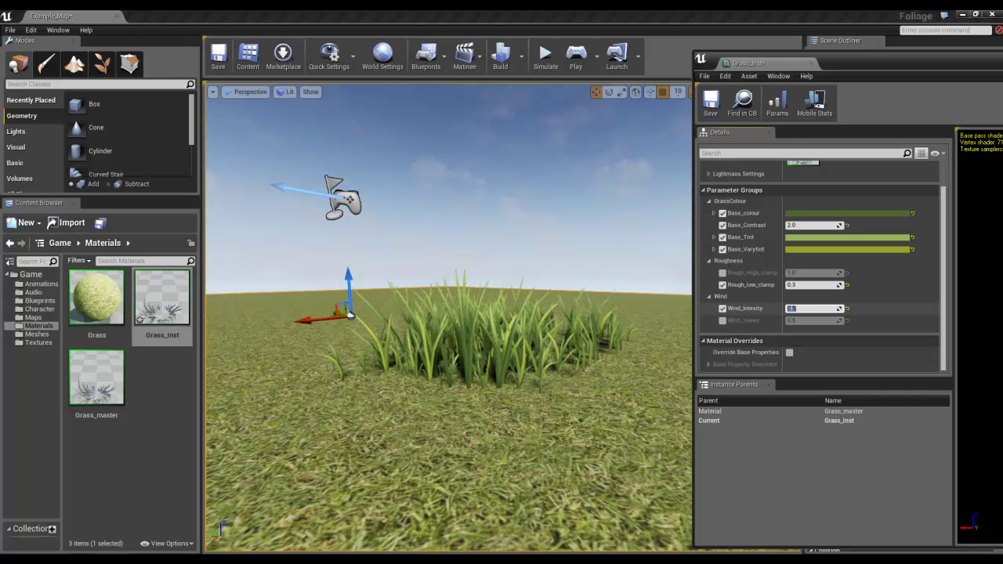
type("2")
key("Return")
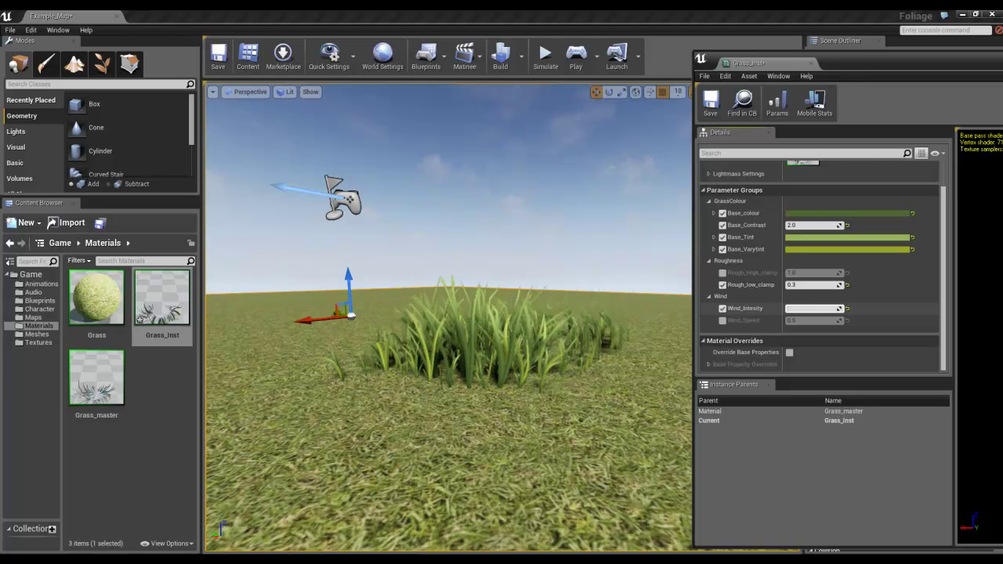
Lower Wind_Intesity to 0.2, and enable the Wind_Speed override with a value of 0.4.
key("BackSpace")
type("0.2")
key("Return")
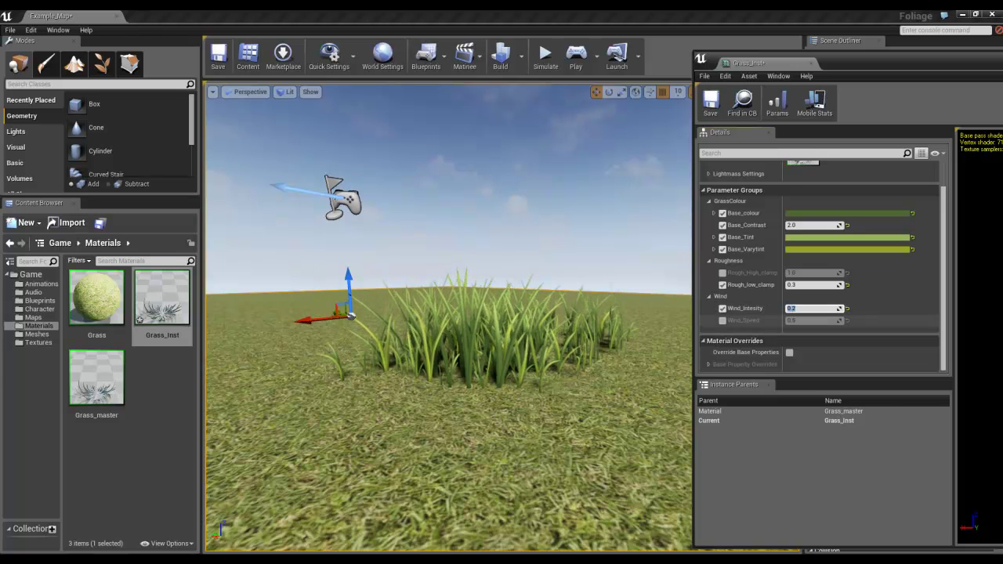
left_click(723, 320)
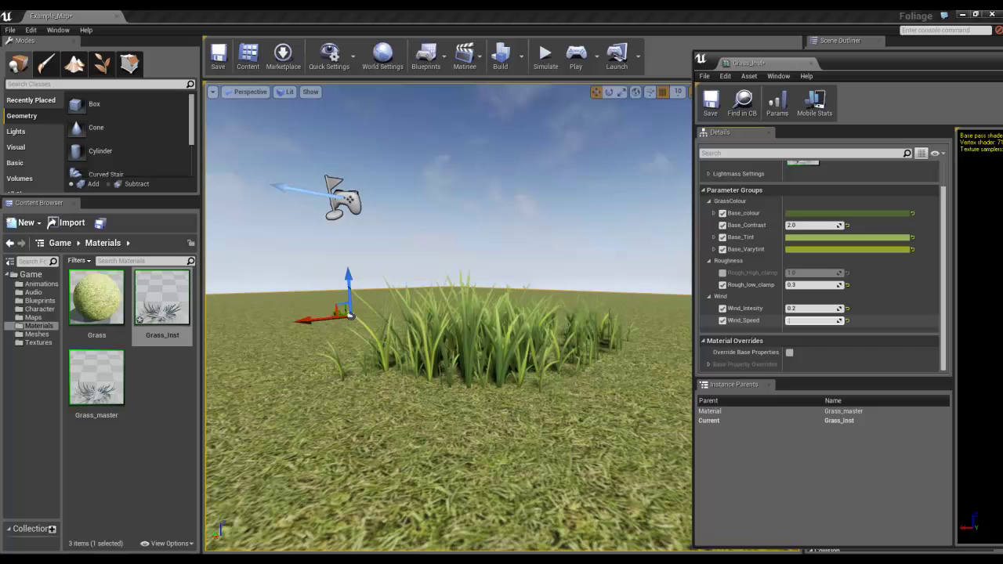
key("Return")
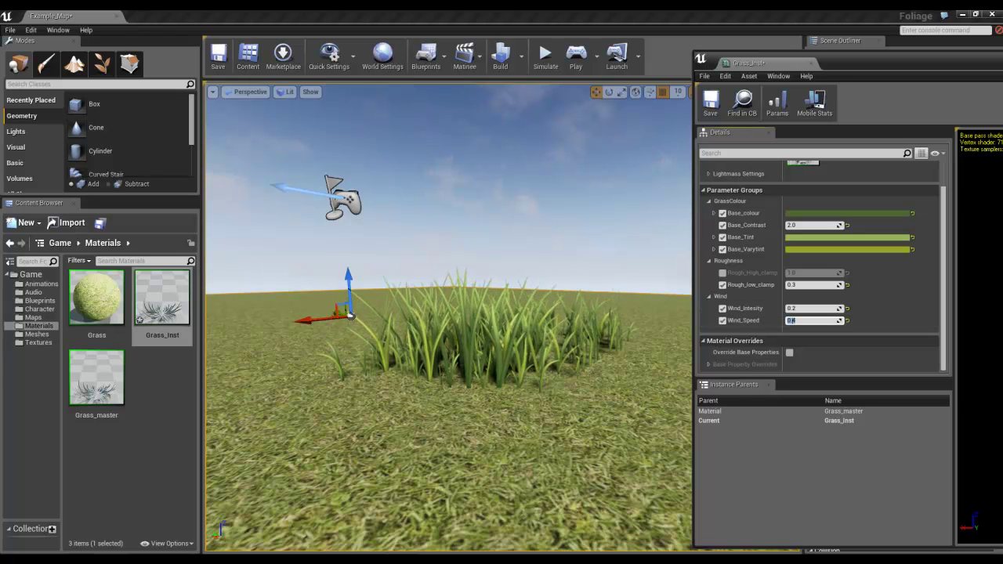
Raise Wind_Intesity to 0.3 and check the swaying grass clump.
key("shift+Tab")
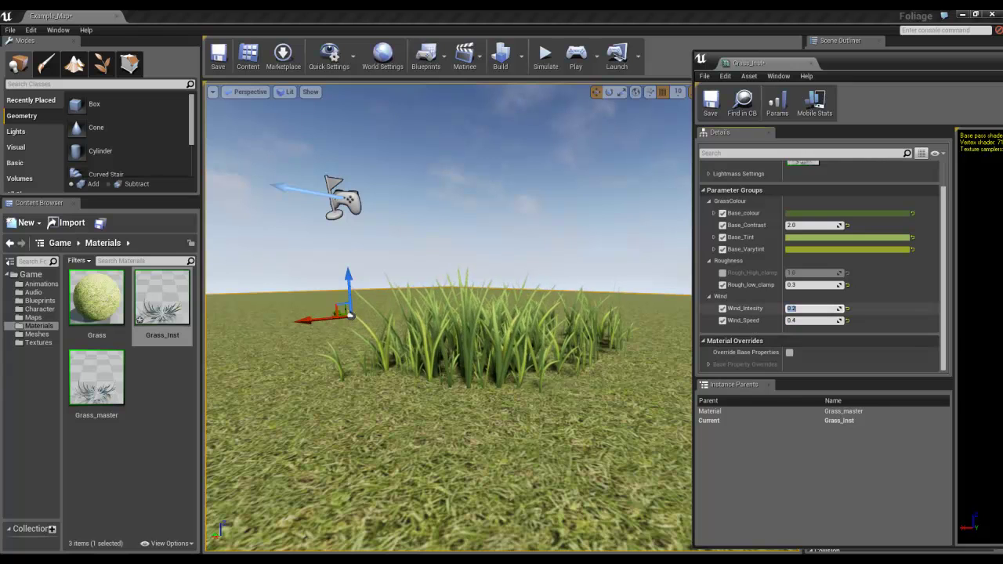
type(".3")
key("Return")
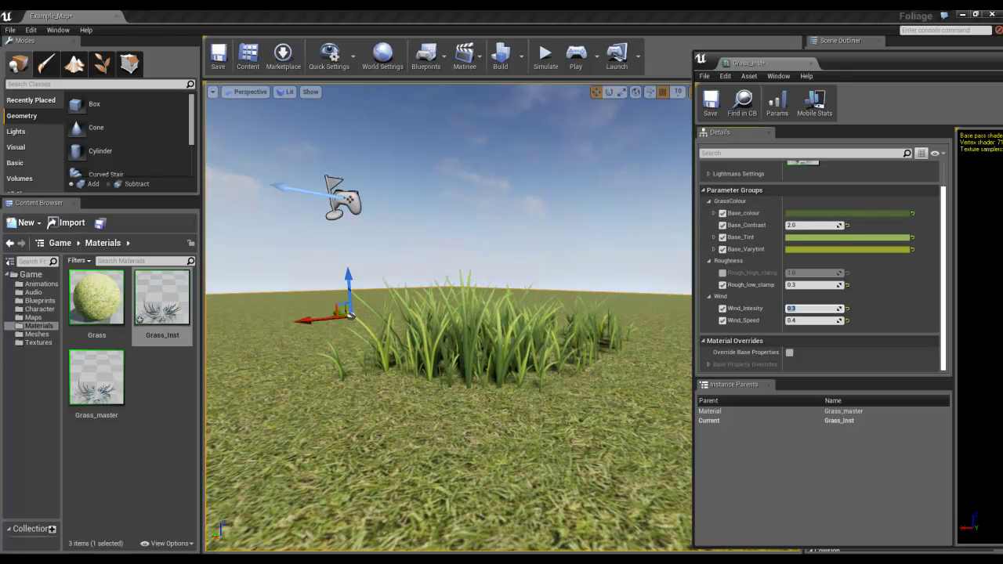
scroll(816, 228, "up", 2)
right_click_drag(548, 313, 541, 286)
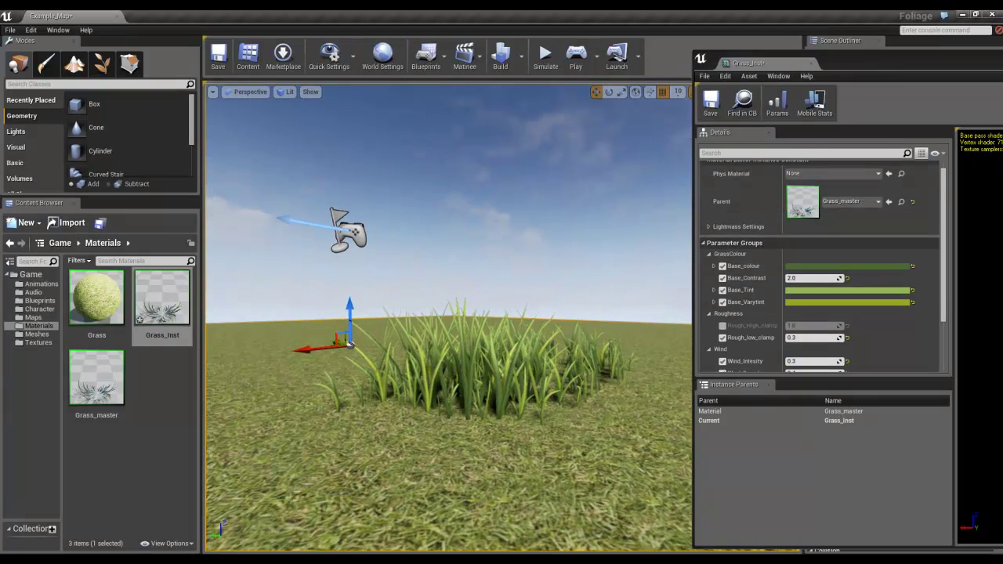